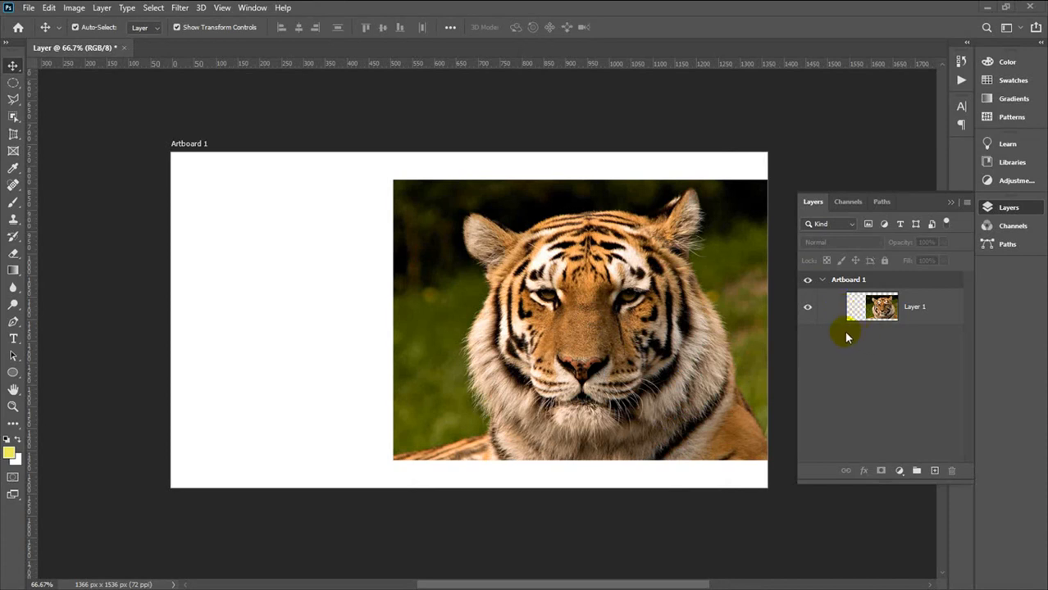
Step: Look through the blend modes available for the artboard and for the tiger photo's Layer 1, keeping both at Normal
{"action": "left_click", "coordinate": [642, 308]}
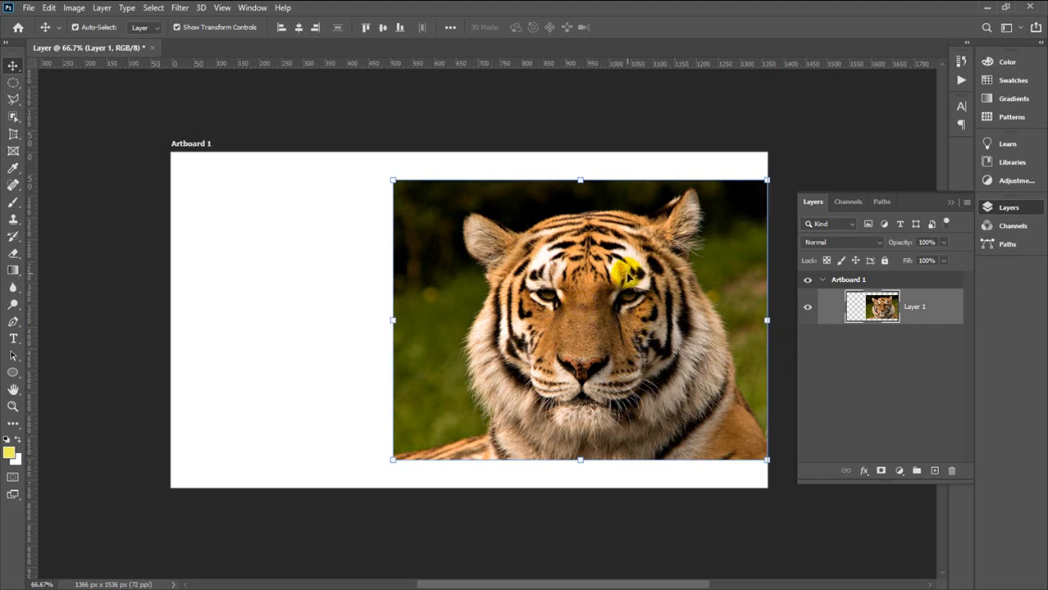
{"action": "left_click", "coordinate": [223, 186]}
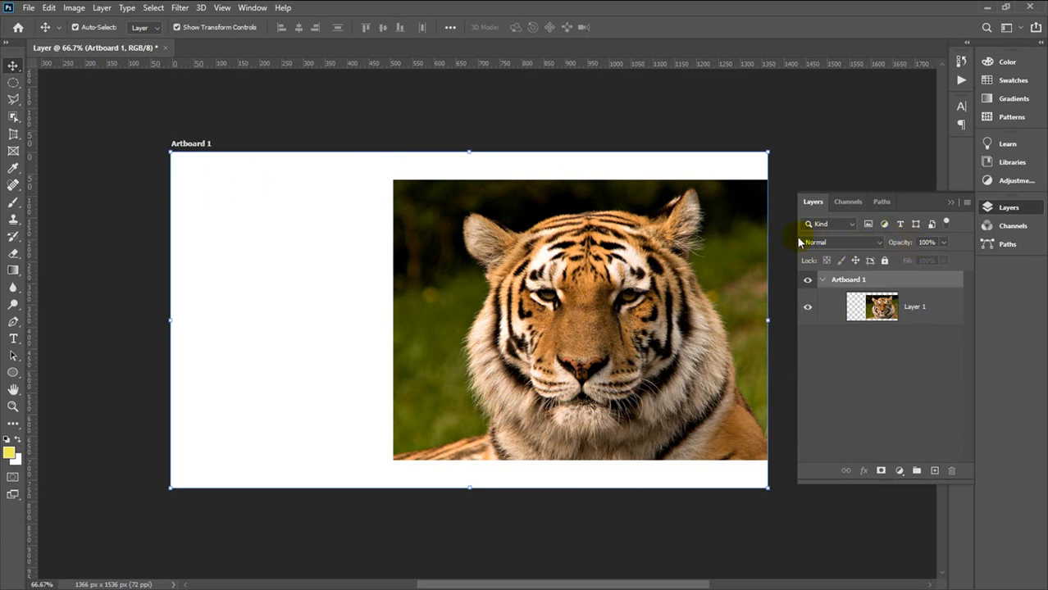
{"action": "left_click", "coordinate": [881, 246]}
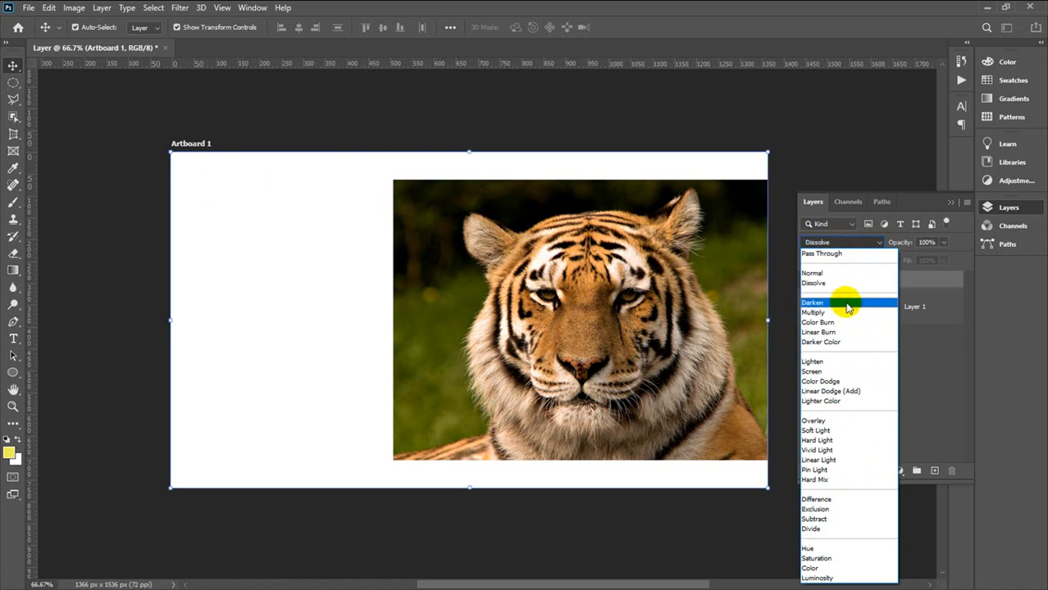
{"action": "left_click", "coordinate": [938, 377]}
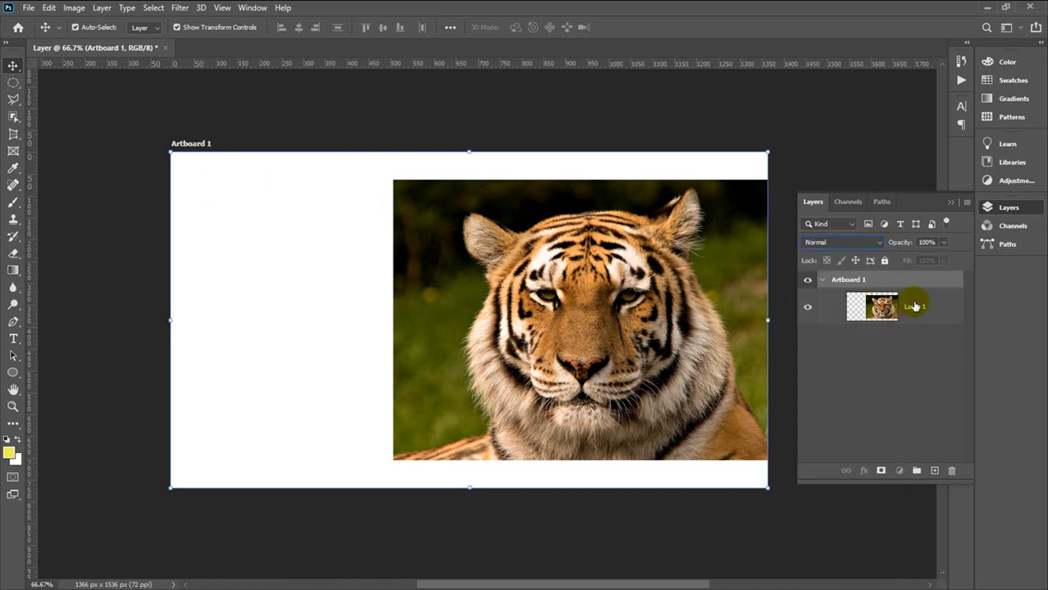
{"action": "left_click", "coordinate": [879, 306]}
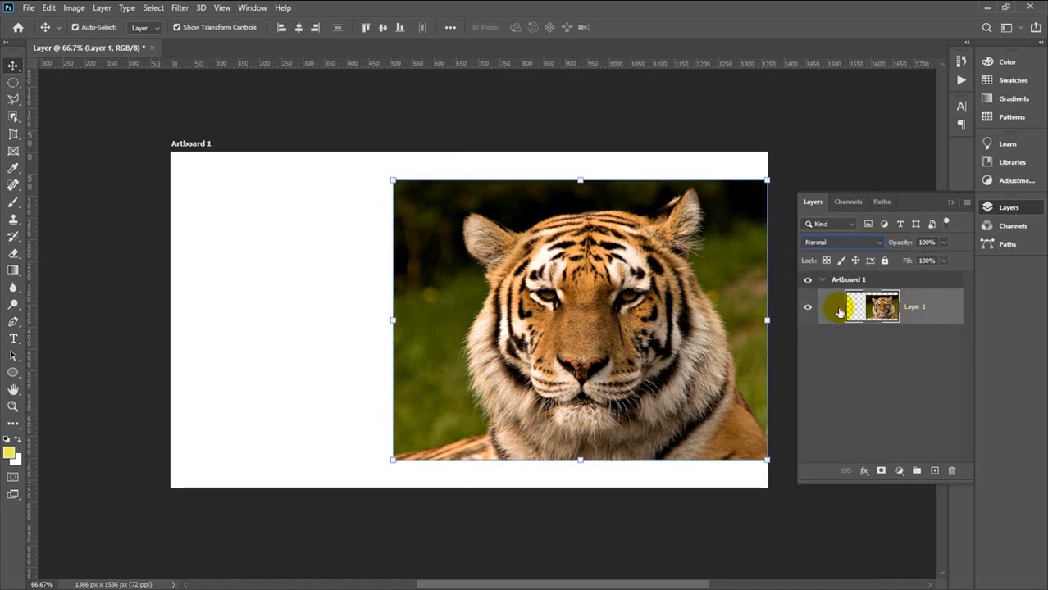
{"action": "left_click", "coordinate": [875, 242]}
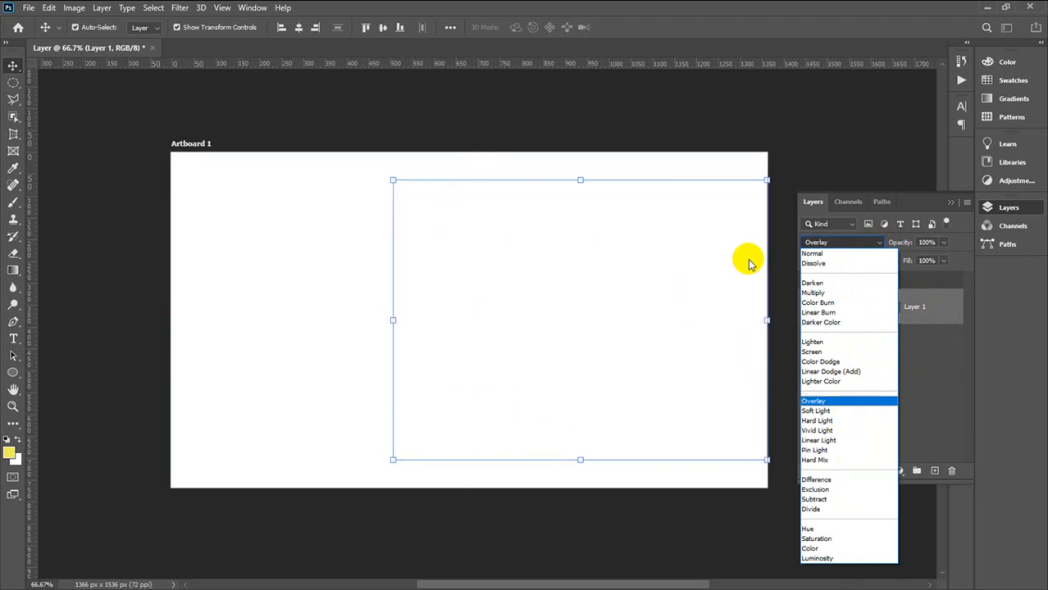
{"action": "left_click", "coordinate": [855, 124]}
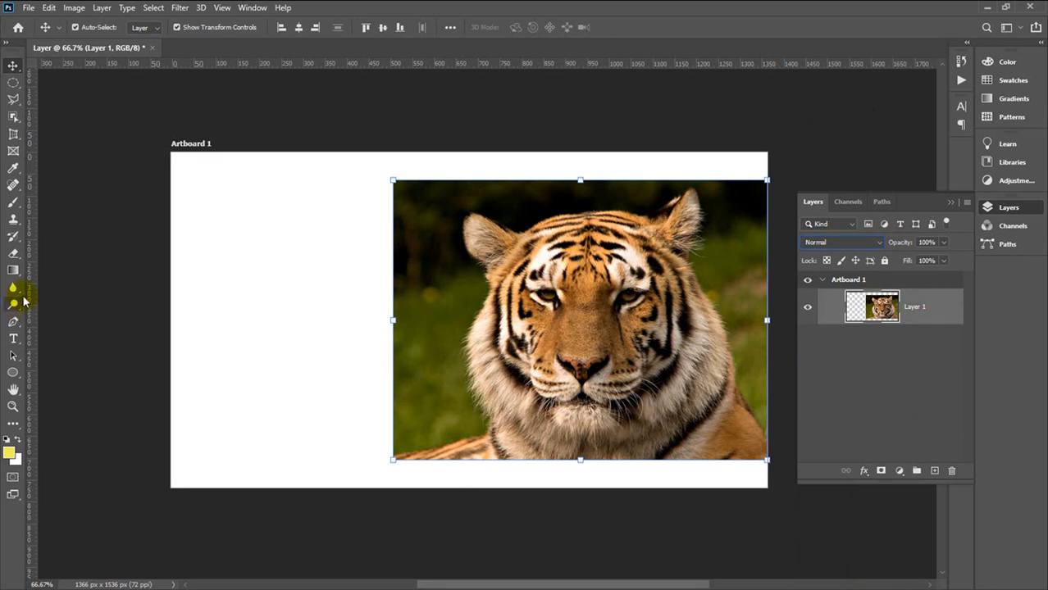
Step: Draw a yellow circle with a red outline, about 730 px across, partly covering the tiger photo, and shift it slightly left
{"action": "left_click", "coordinate": [13, 373]}
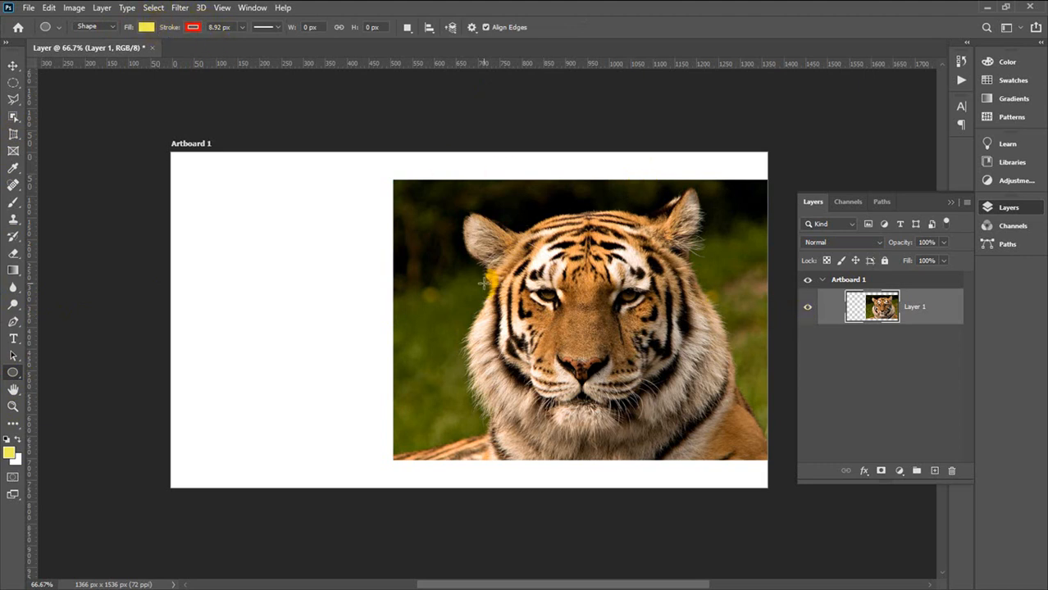
{"action": "left_click_drag", "start_coordinate": [316, 163], "coordinate": [632, 540]}
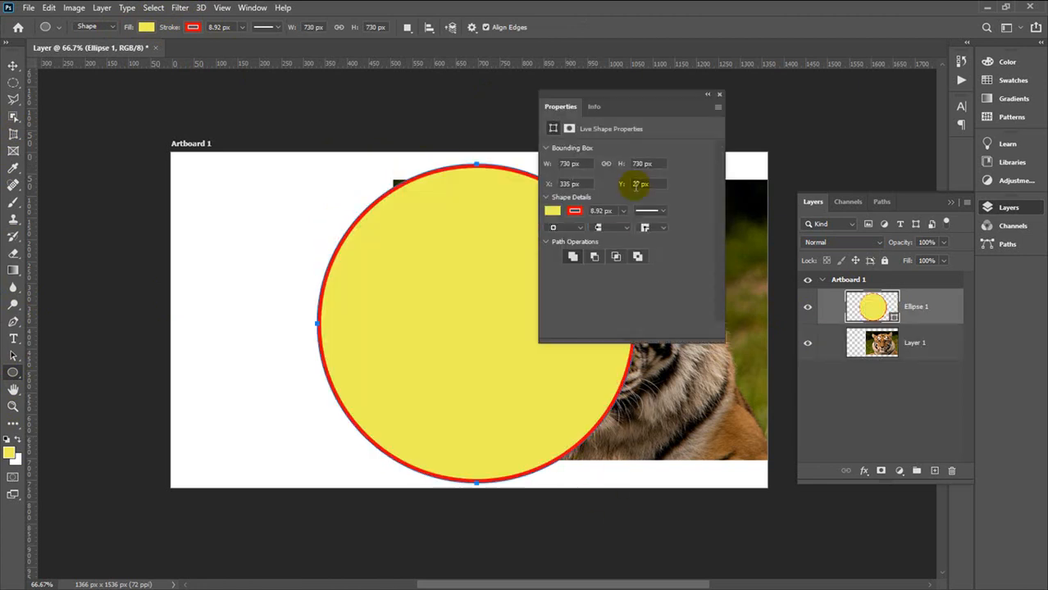
{"action": "left_click", "coordinate": [720, 95]}
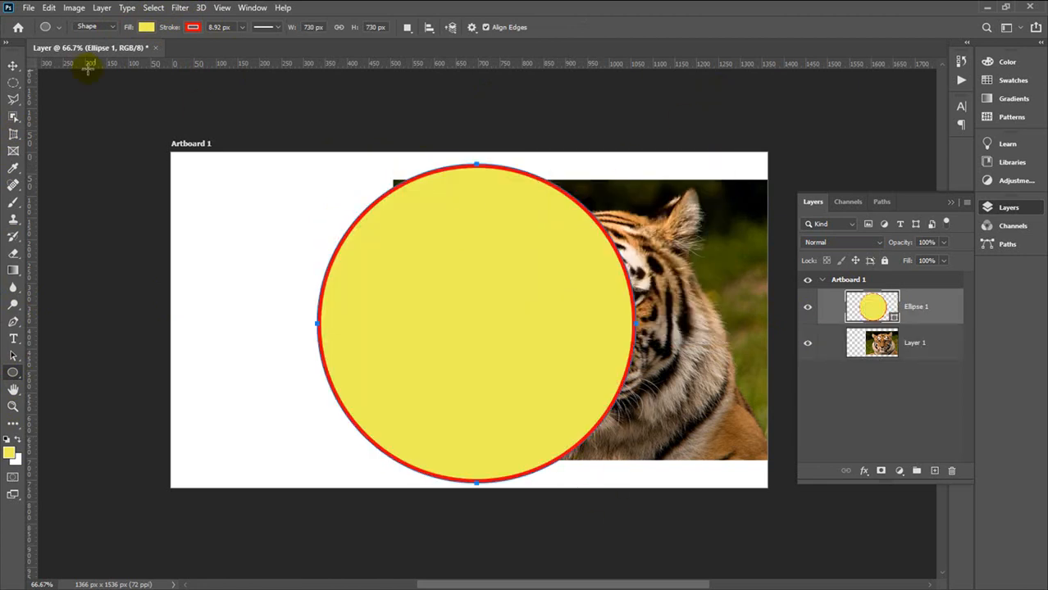
{"action": "left_click", "coordinate": [13, 66]}
{"action": "left_click_drag", "start_coordinate": [479, 321], "coordinate": [498, 345]}
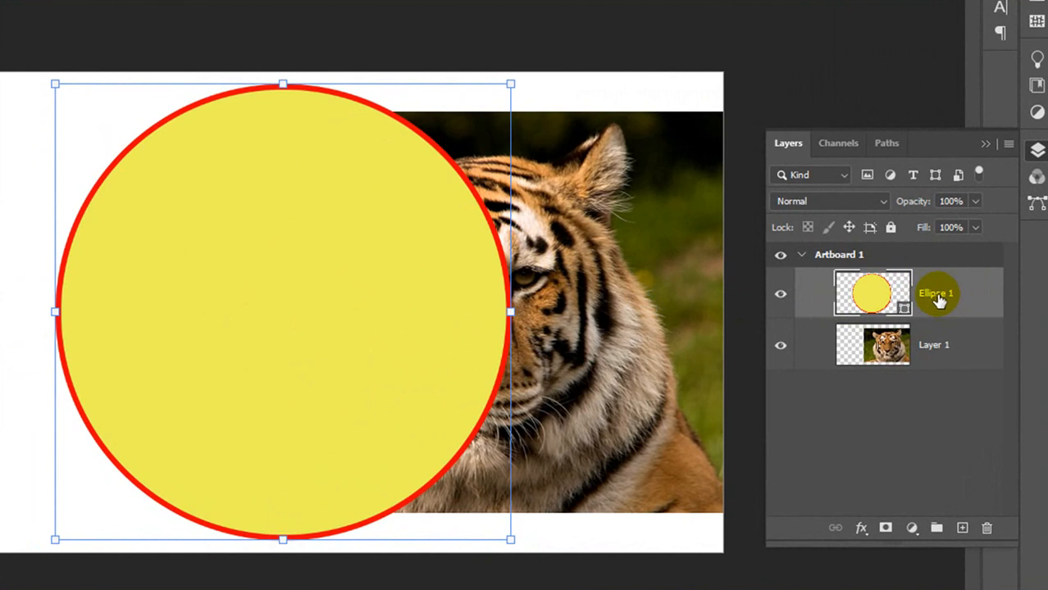
Step: Rename the photo layer "tiger" and the circle layer "blending"
{"action": "double_click", "coordinate": [933, 346]}
{"action": "type", "text": "tiger"}
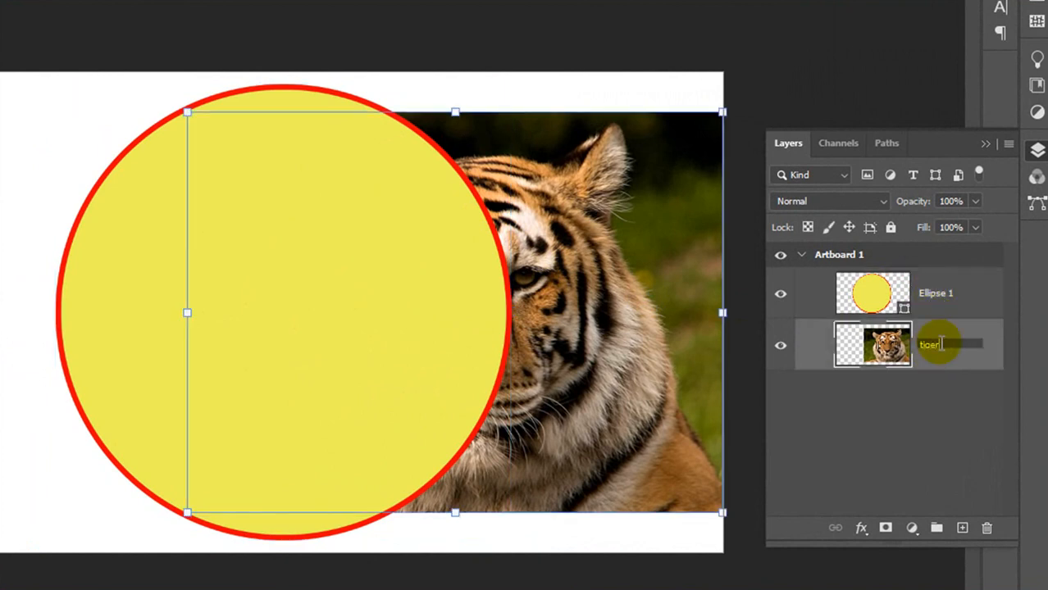
{"action": "key", "text": "Return"}
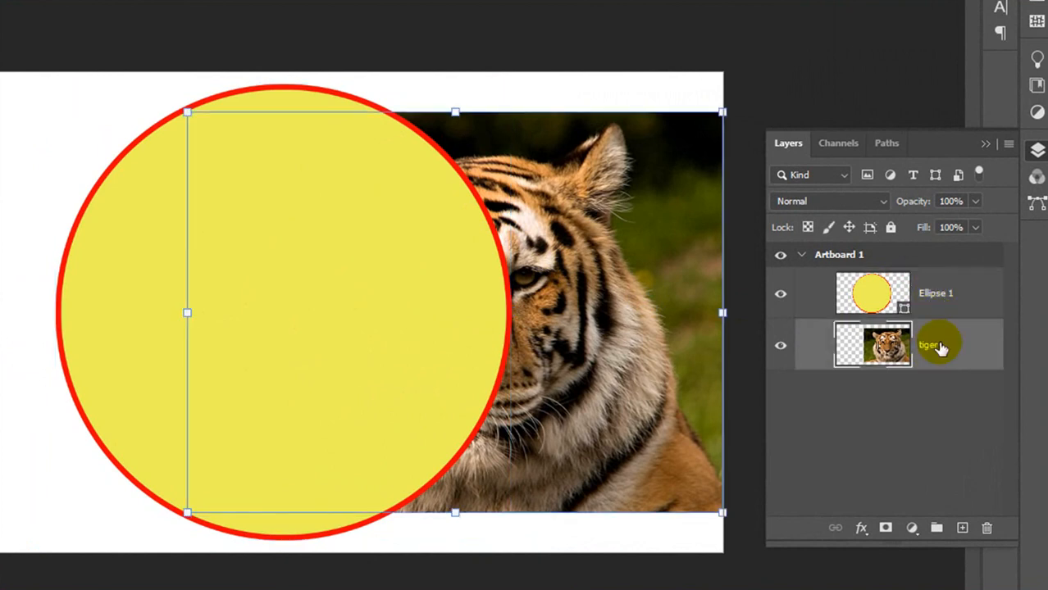
{"action": "double_click", "coordinate": [935, 295]}
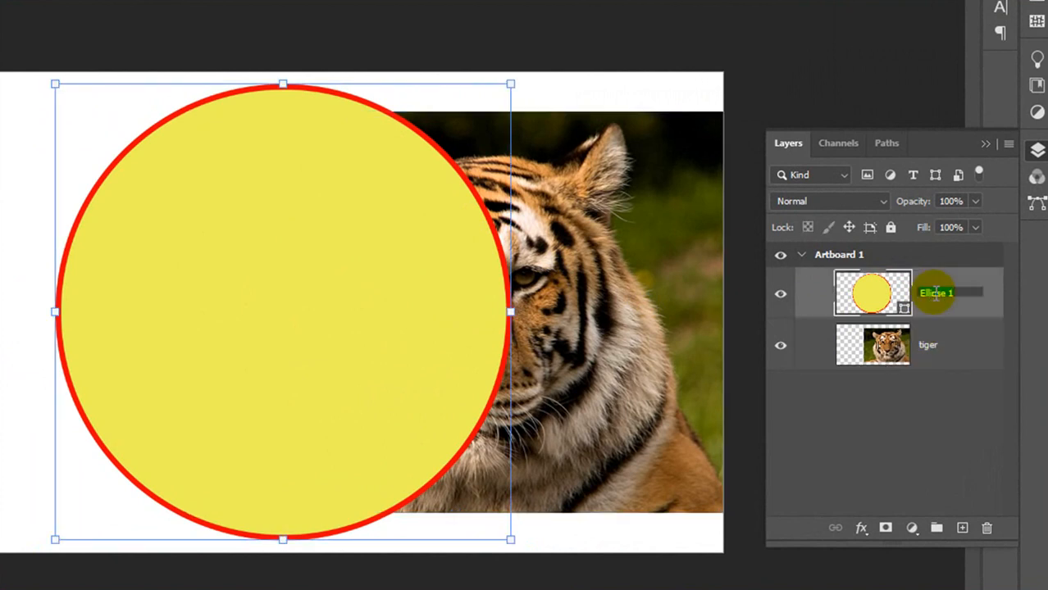
{"action": "type", "text": "blending"}
{"action": "key", "text": "Return"}
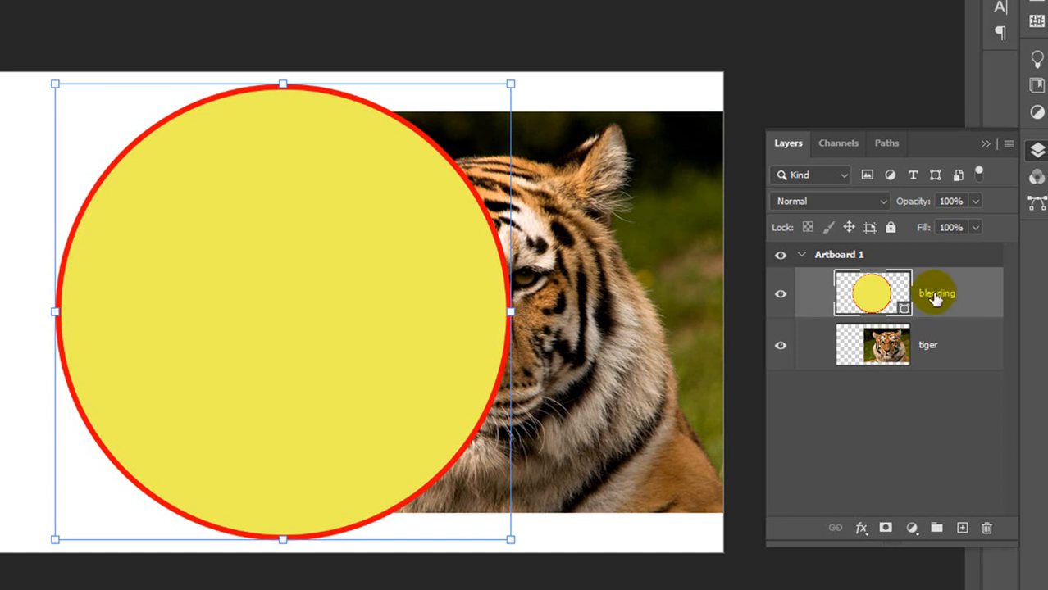
Step: Try Dissolve and Darken as the blending layer's mode, and shift the circle slightly up and left over the tiger
{"action": "left_click", "coordinate": [884, 205]}
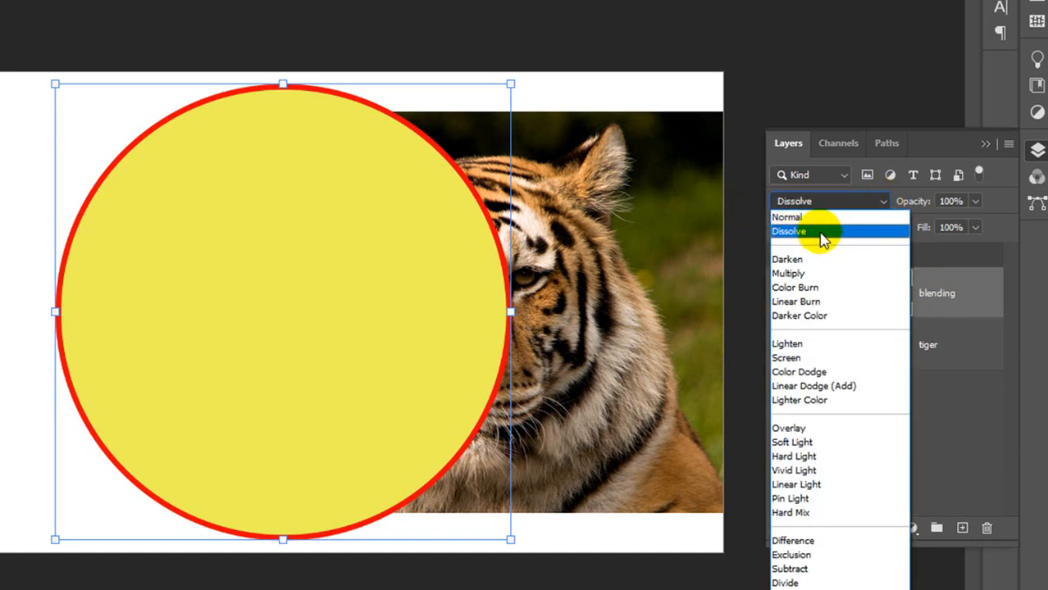
{"action": "left_click", "coordinate": [821, 233]}
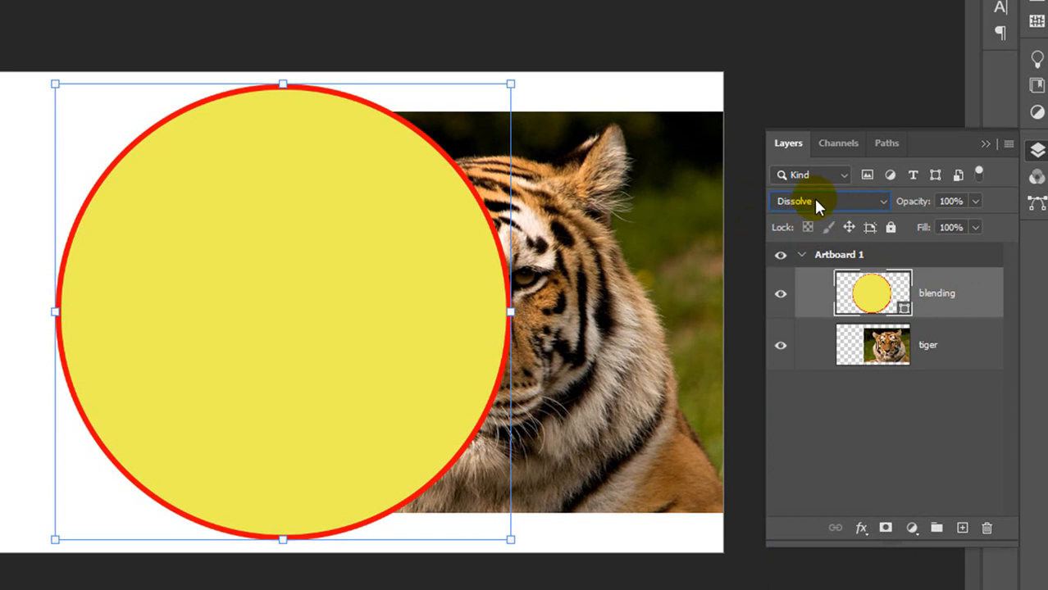
{"action": "left_click", "coordinate": [817, 205]}
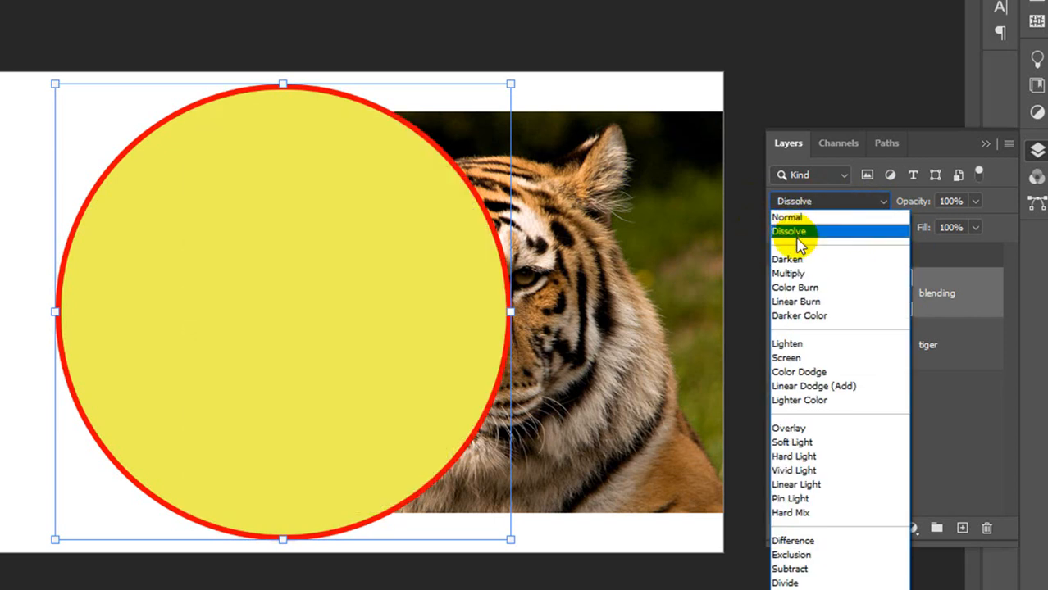
{"action": "left_click", "coordinate": [788, 259]}
{"action": "left_click_drag", "start_coordinate": [390, 355], "coordinate": [350, 343]}
{"action": "left_click_drag", "start_coordinate": [350, 342], "coordinate": [380, 342]}
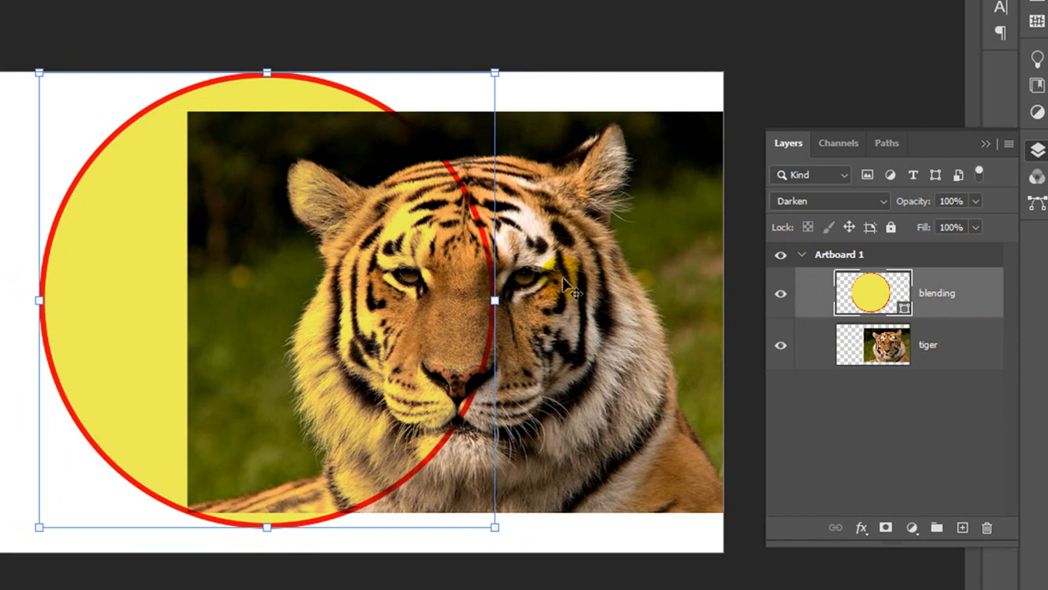
Step: Set the blending layer's mode to Linear Burn and shift the circle slightly right over the tiger's face
{"action": "left_click", "coordinate": [884, 206]}
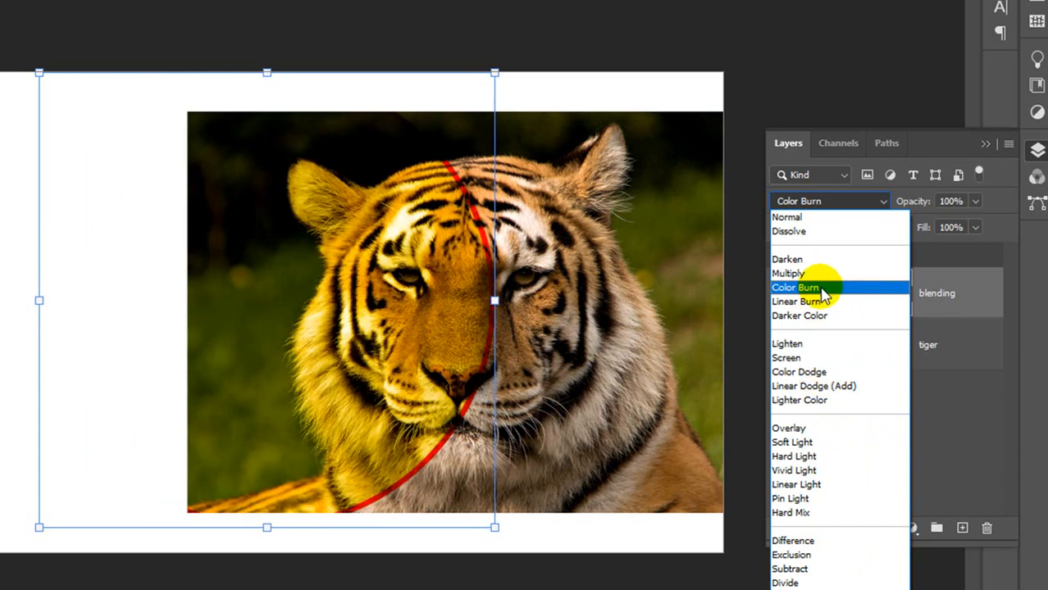
{"action": "left_click", "coordinate": [822, 305]}
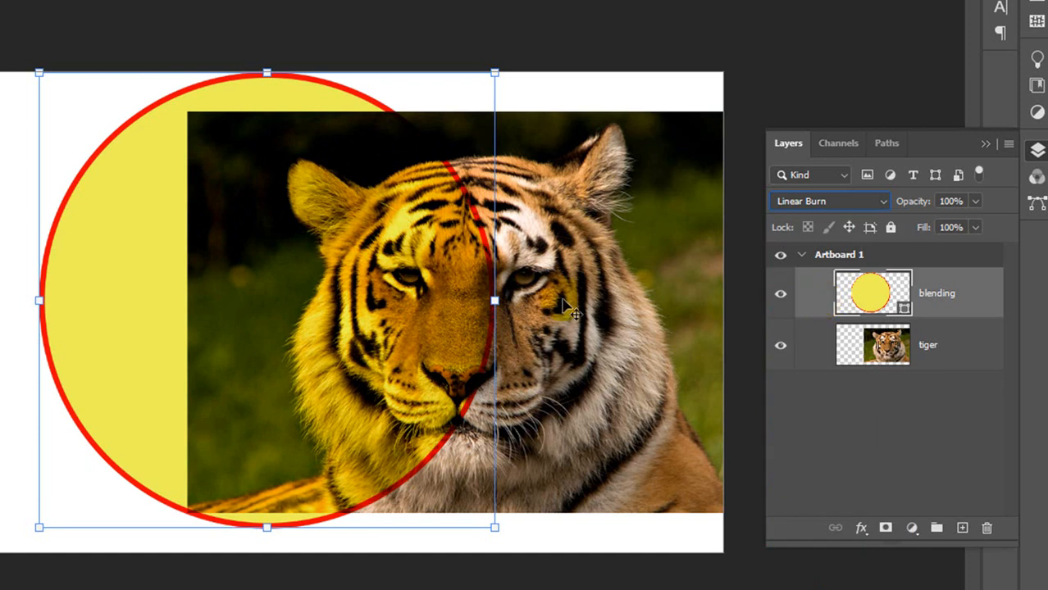
{"action": "mouse_move", "coordinate": [339, 403]}
{"action": "left_mouse_down"}
{"action": "mouse_move", "coordinate": [455, 402]}
{"action": "mouse_move", "coordinate": [379, 387]}
{"action": "mouse_move", "coordinate": [362, 401]}
{"action": "mouse_move", "coordinate": [386, 401]}
{"action": "left_mouse_up"}
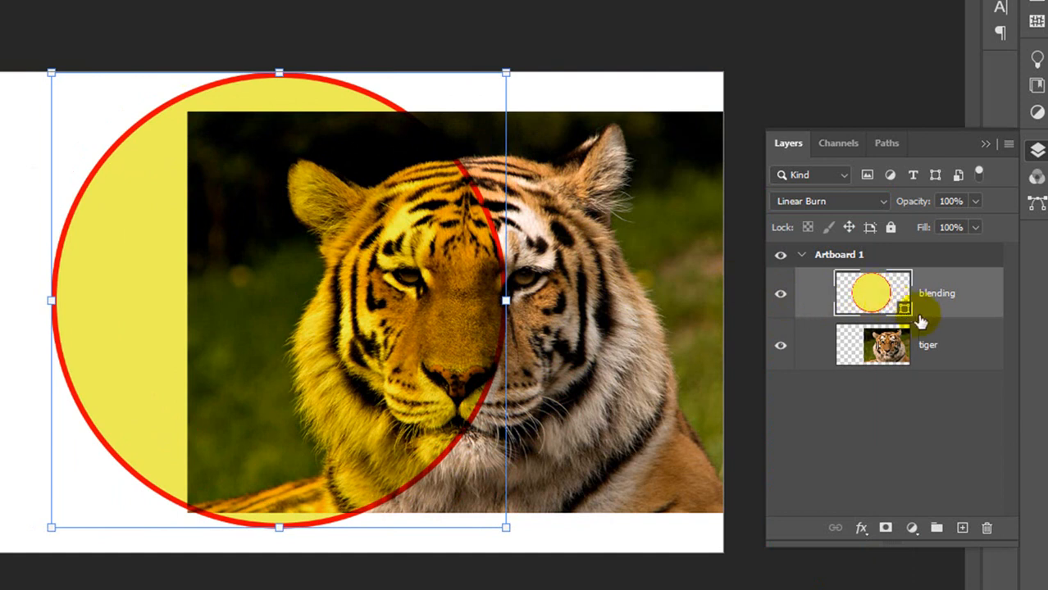
{"action": "double_click", "coordinate": [903, 310]}
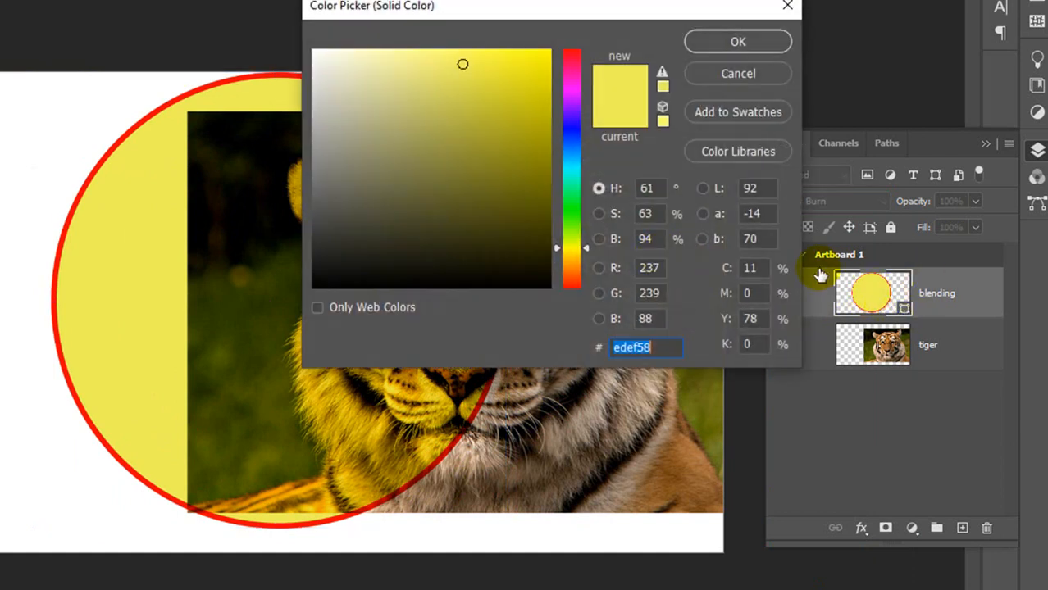
{"action": "left_click", "coordinate": [759, 72]}
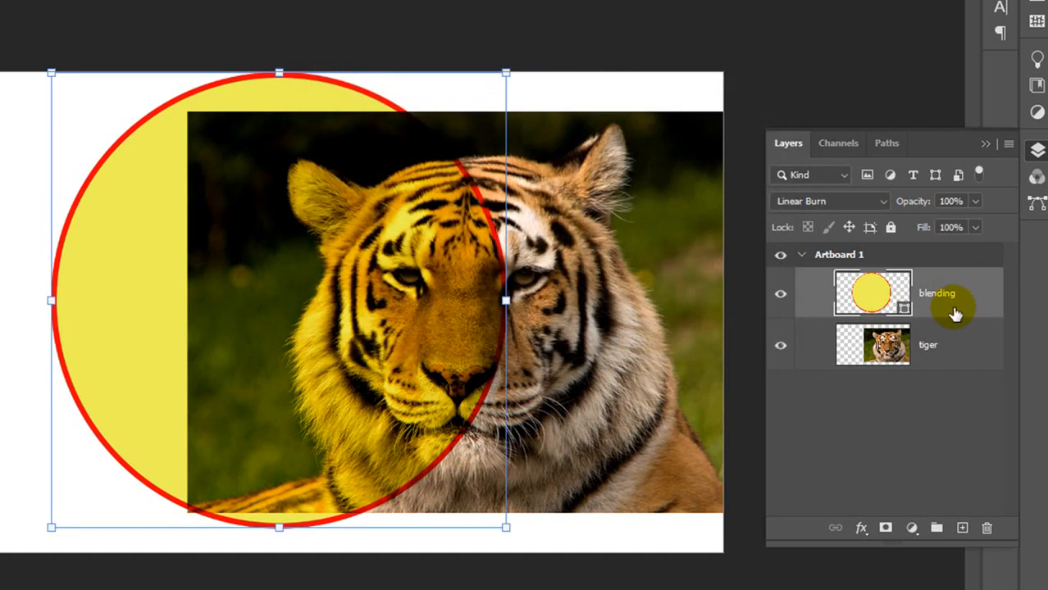
{"action": "double_click", "coordinate": [904, 311]}
{"action": "left_click", "coordinate": [749, 73]}
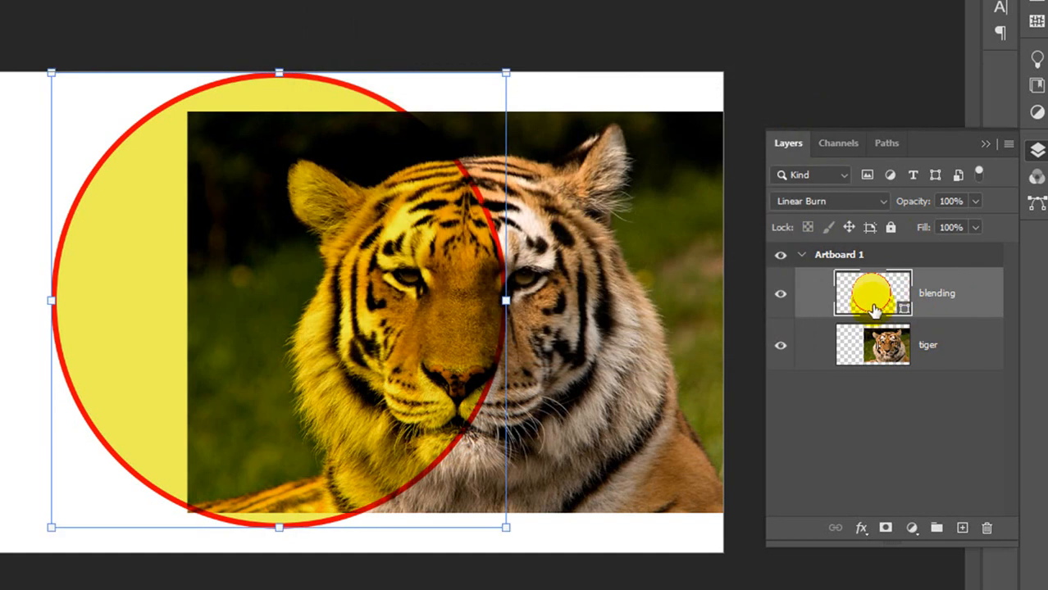
Step: Recolour the circle's fill to light green (b4ef58) and move the circle slightly down over the tiger
{"action": "double_click", "coordinate": [871, 292]}
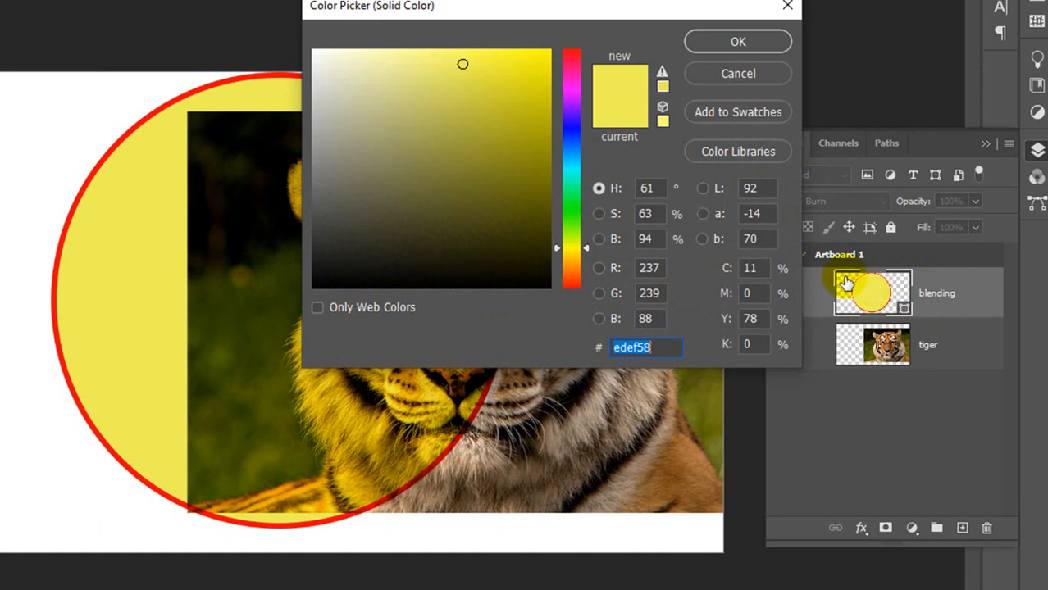
{"action": "left_click_drag", "start_coordinate": [565, 18], "coordinate": [891, 22]}
{"action": "left_click_drag", "start_coordinate": [855, 164], "coordinate": [871, 244]}
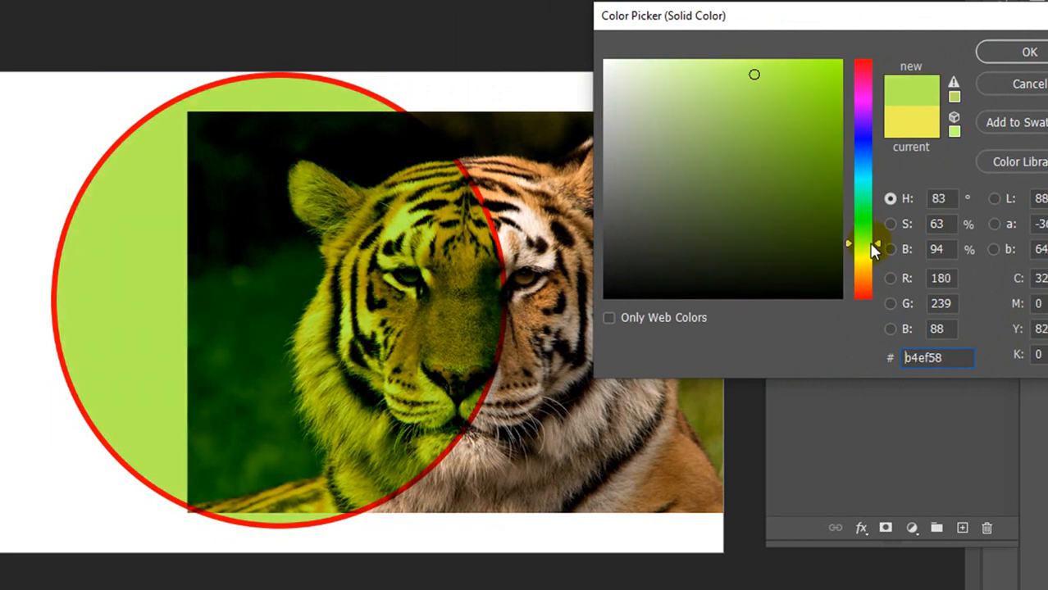
{"action": "left_click", "coordinate": [1017, 51]}
{"action": "left_click_drag", "start_coordinate": [353, 326], "coordinate": [330, 338]}
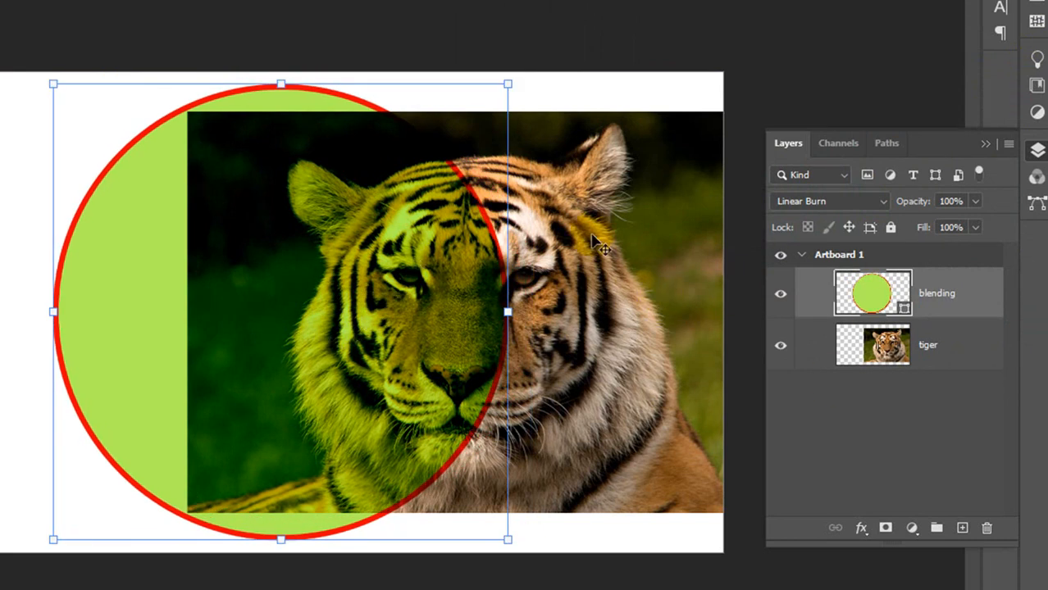
Step: Lower the blending layer's opacity to 60% and preview other blend modes such as Screen, keeping Linear Burn
{"action": "left_click", "coordinate": [975, 201]}
{"action": "left_click_drag", "start_coordinate": [977, 223], "coordinate": [942, 224]}
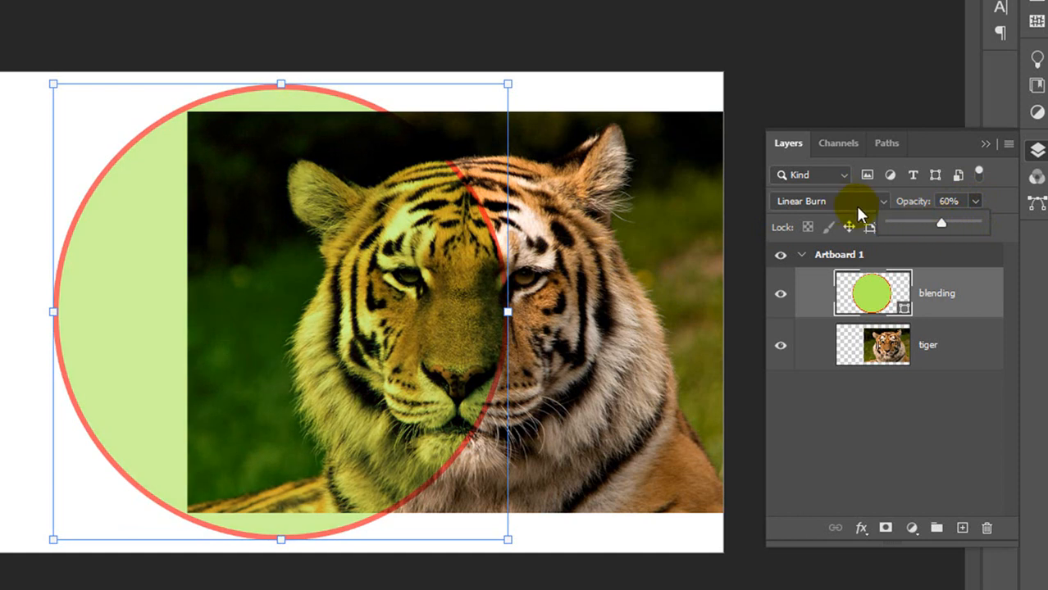
{"action": "left_click", "coordinate": [882, 204]}
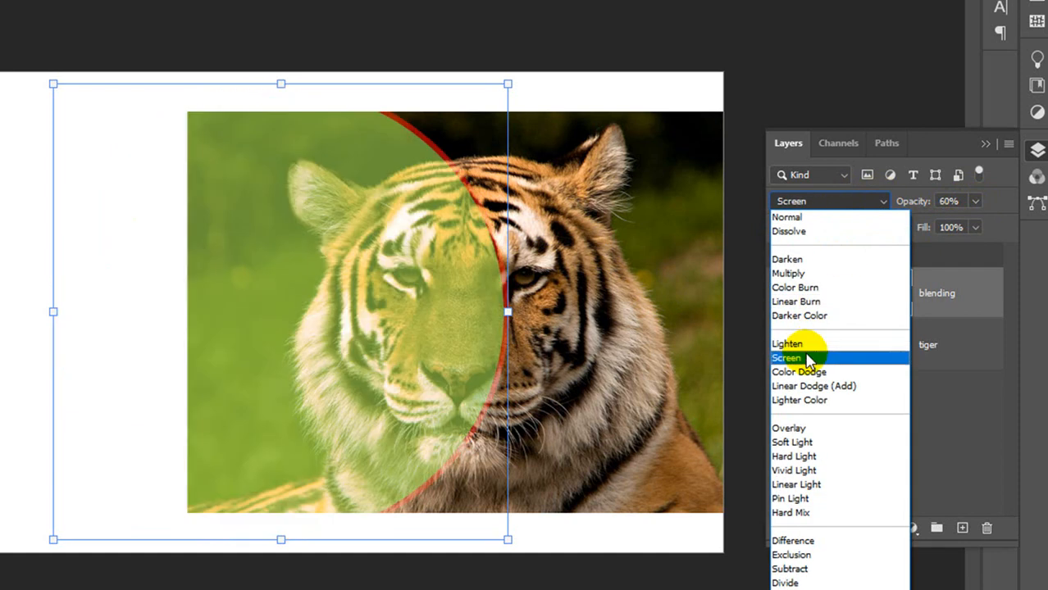
{"action": "left_click", "coordinate": [818, 304]}
Step: Restore the blending layer's opacity to 100%
{"action": "left_click", "coordinate": [975, 200]}
{"action": "left_click_drag", "start_coordinate": [952, 218], "coordinate": [1007, 217]}
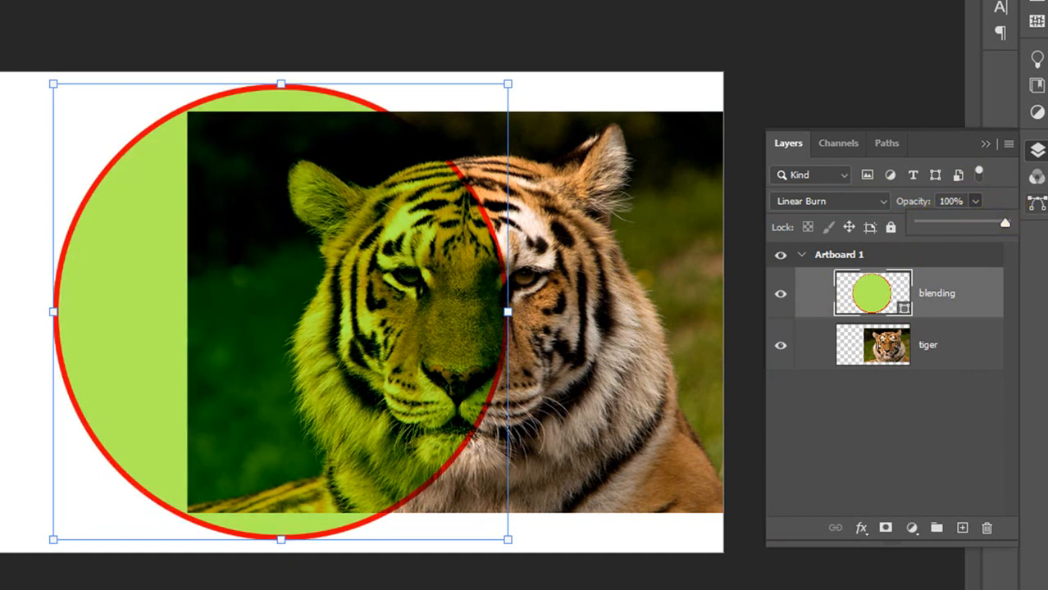
{"action": "left_click", "coordinate": [1001, 195]}
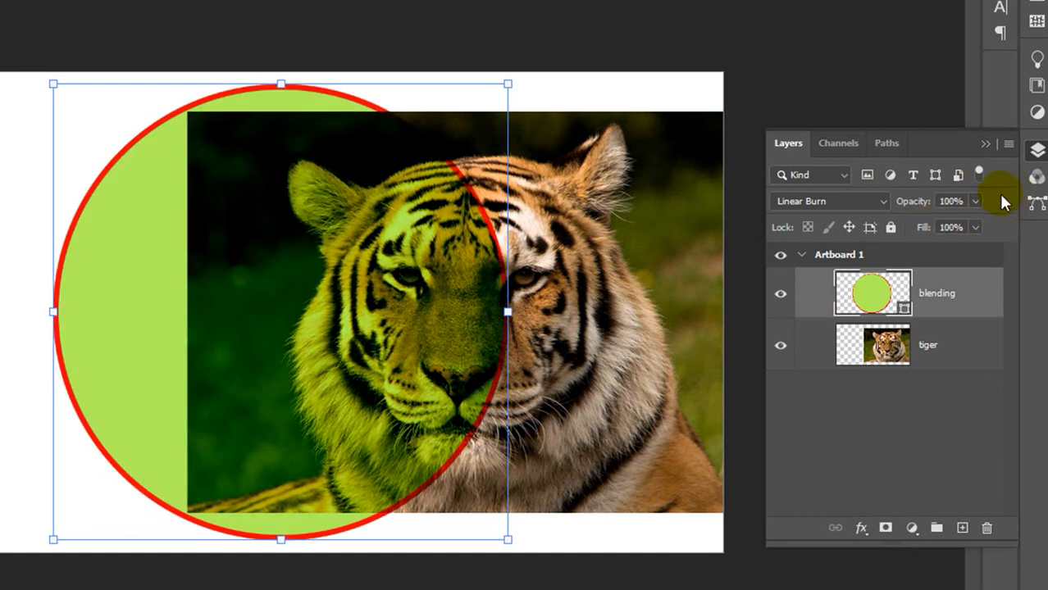
Step: Lower the blending layer's fill to 55%, then deselect and reselect the circle to compare its outline with its interior
{"action": "left_click", "coordinate": [974, 228]}
{"action": "mouse_move", "coordinate": [962, 252]}
{"action": "left_mouse_down"}
{"action": "mouse_move", "coordinate": [932, 250]}
{"action": "mouse_move", "coordinate": [968, 247]}
{"action": "left_mouse_up"}
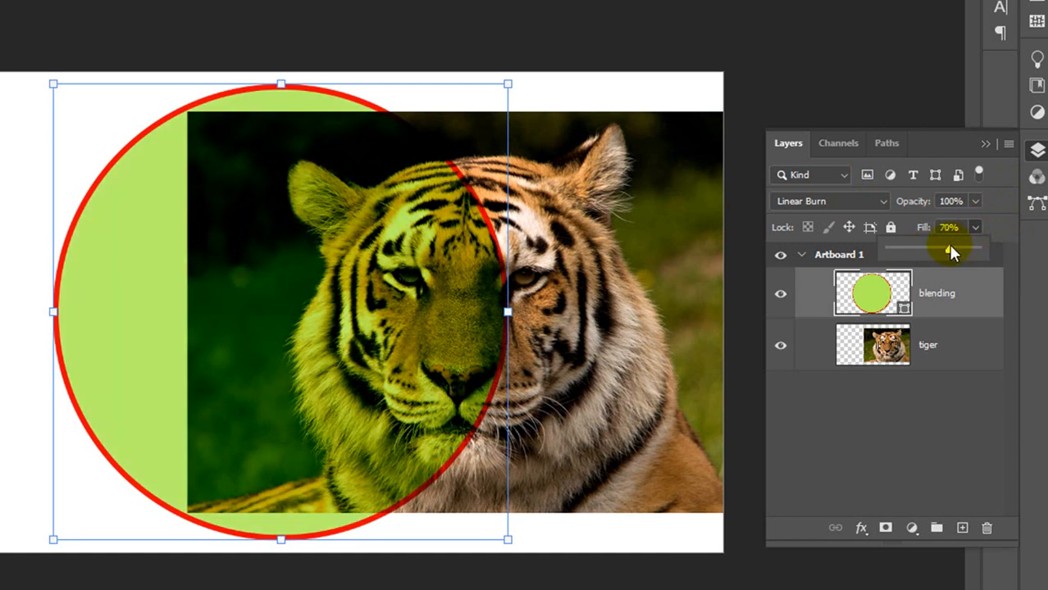
{"action": "left_click", "coordinate": [653, 97]}
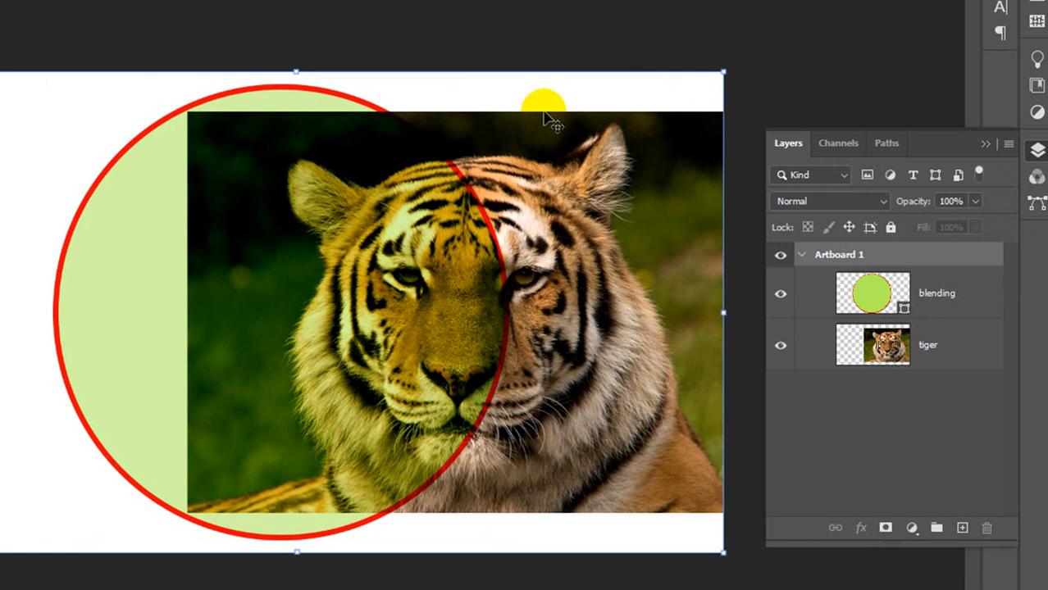
{"action": "left_click", "coordinate": [182, 153]}
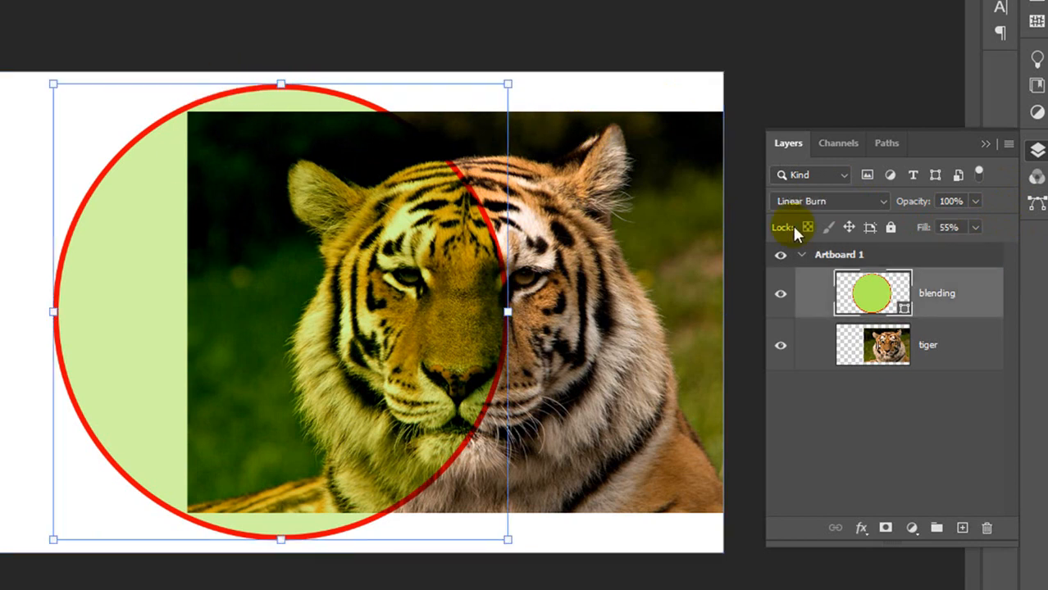
Step: Hide the blending layer and duplicate the tiger layer
{"action": "left_click", "coordinate": [780, 295]}
{"action": "left_click", "coordinate": [943, 345]}
{"action": "left_click_drag", "start_coordinate": [934, 350], "coordinate": [962, 528]}
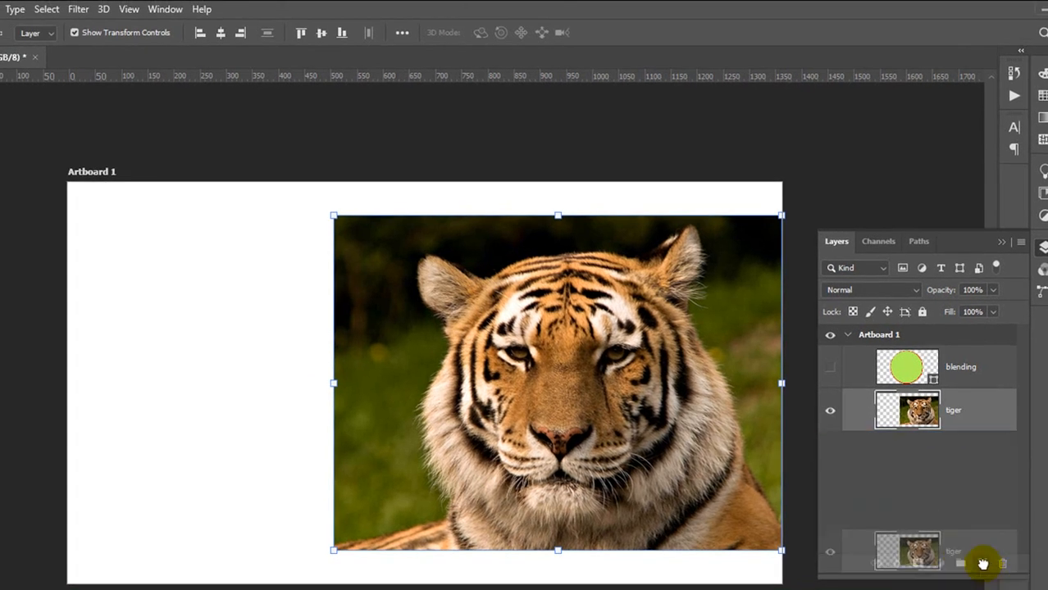
{"action": "mouse_move", "coordinate": [982, 563]}
{"action": "left_mouse_down"}
{"action": "mouse_move", "coordinate": [978, 535]}
{"action": "mouse_move", "coordinate": [960, 537]}
{"action": "mouse_move", "coordinate": [982, 563]}
{"action": "left_mouse_up"}
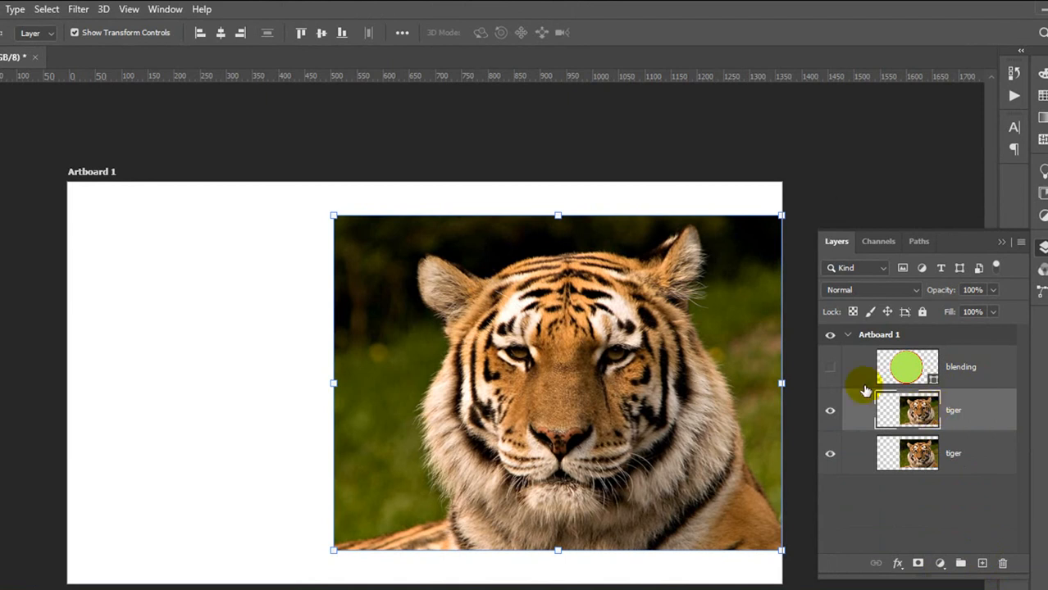
Step: Apply a Gaussian Blur with a 4.5-pixel radius to the upper tiger layer and toggle its visibility to compare with the original
{"action": "left_click", "coordinate": [78, 9]}
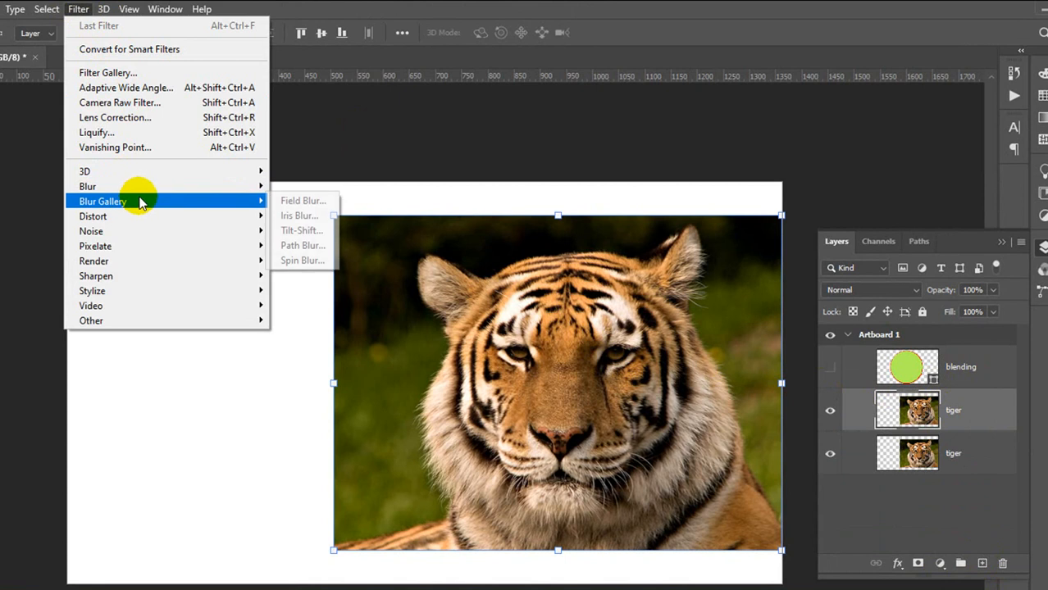
{"action": "mouse_move", "coordinate": [144, 188]}
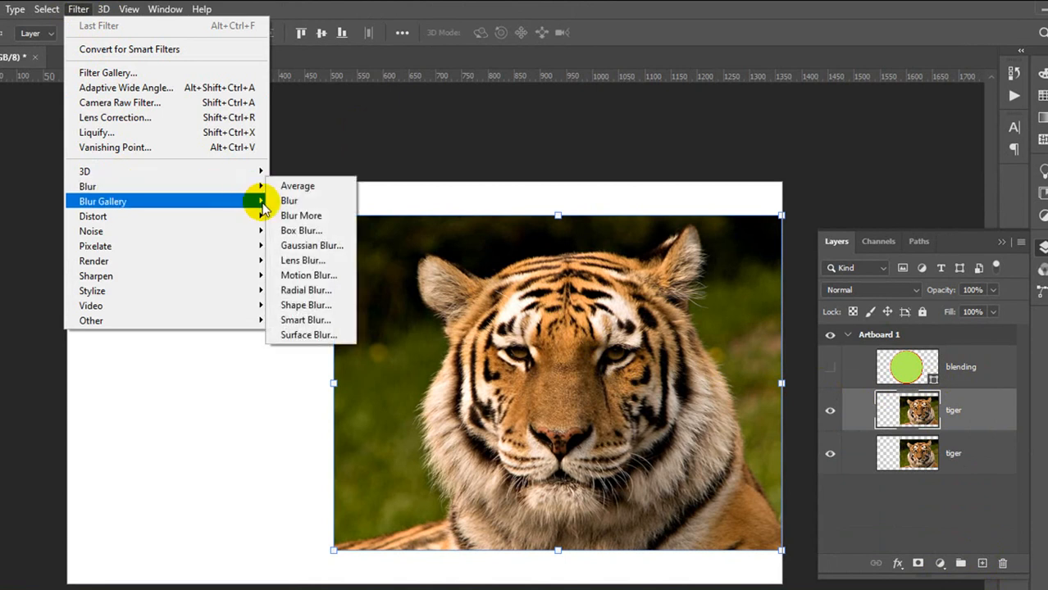
{"action": "left_click", "coordinate": [329, 251]}
{"action": "left_click_drag", "start_coordinate": [480, 175], "coordinate": [401, 263]}
{"action": "left_click_drag", "start_coordinate": [462, 293], "coordinate": [480, 217]}
{"action": "left_click_drag", "start_coordinate": [497, 305], "coordinate": [437, 219]}
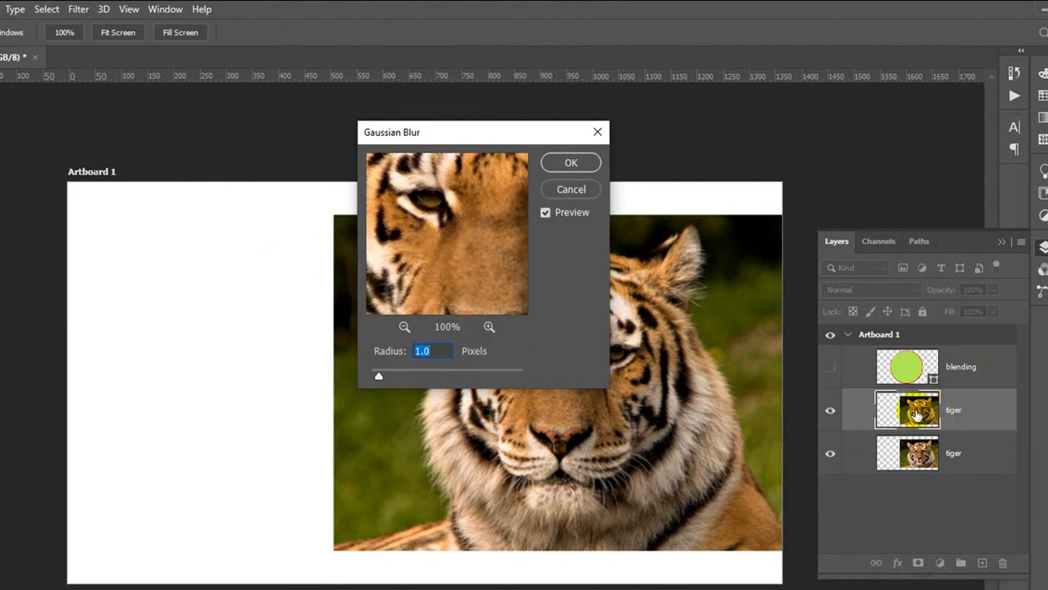
{"action": "left_click_drag", "start_coordinate": [379, 375], "coordinate": [396, 377]}
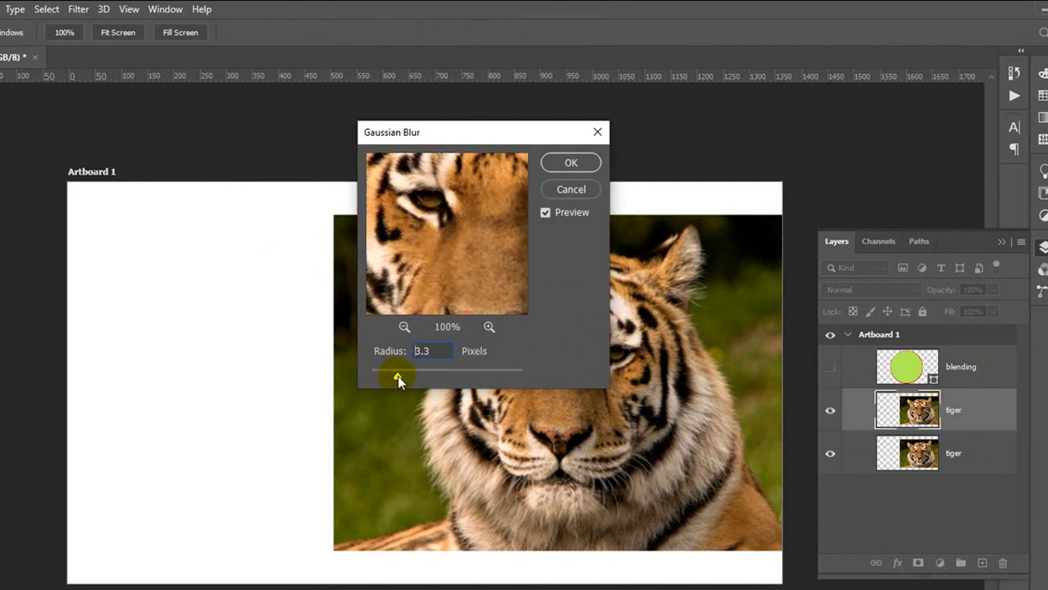
{"action": "left_click_drag", "start_coordinate": [512, 141], "coordinate": [357, 147]}
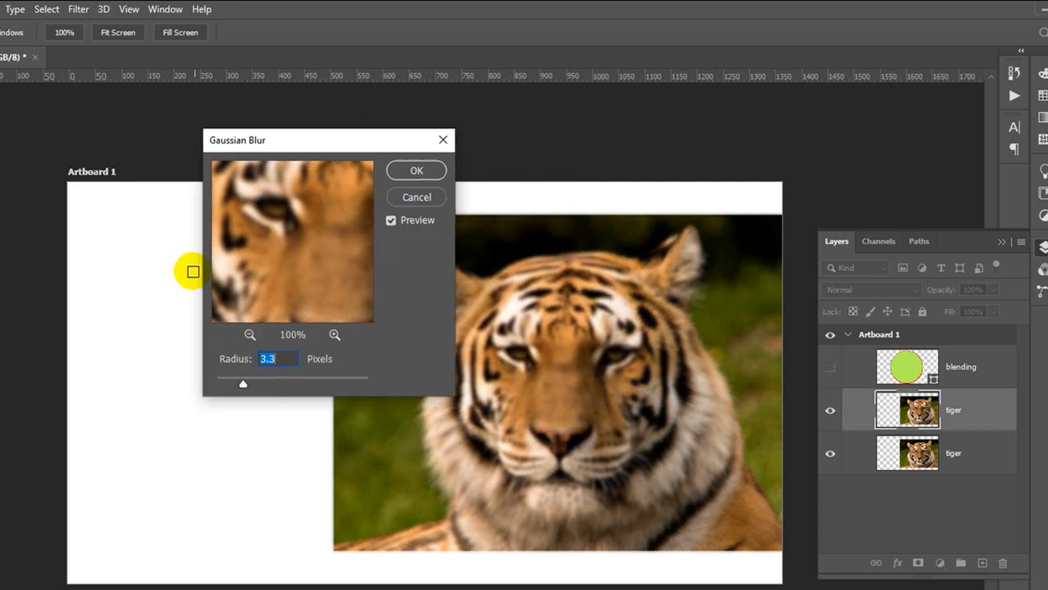
{"action": "left_click_drag", "start_coordinate": [243, 384], "coordinate": [253, 384]}
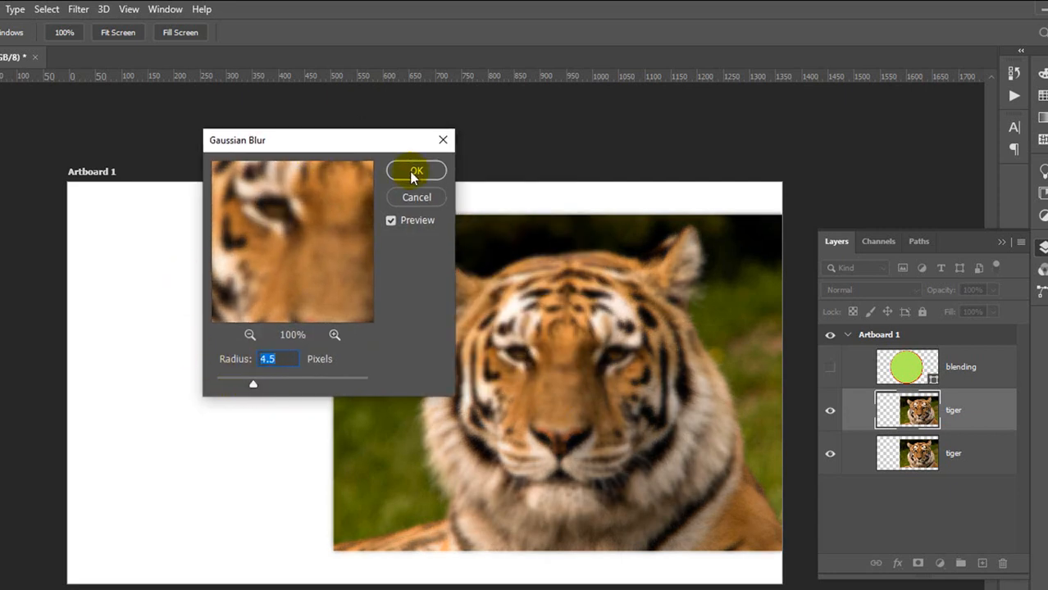
{"action": "left_click", "coordinate": [416, 171]}
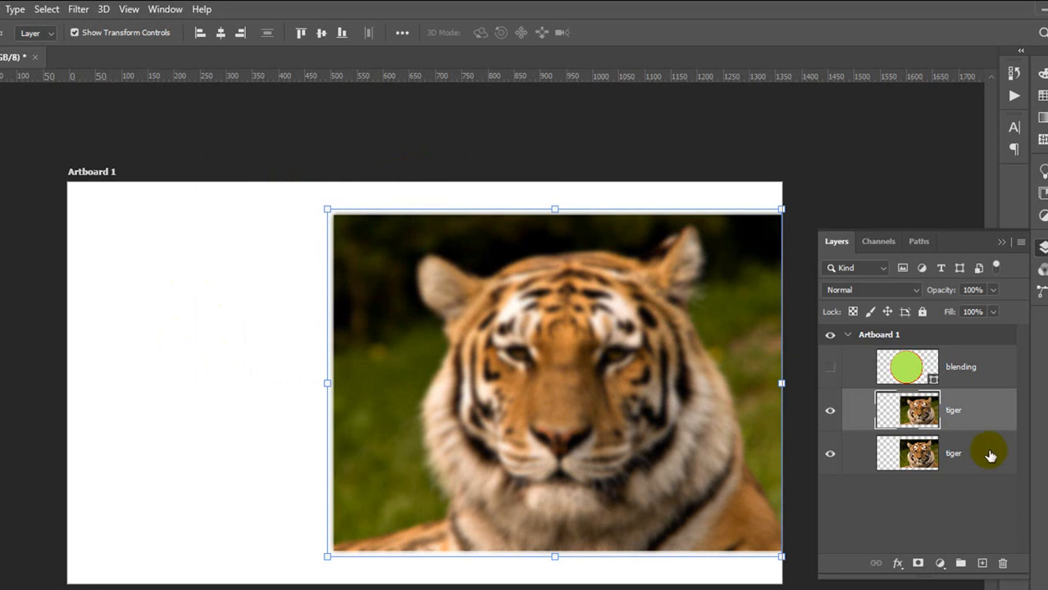
{"action": "left_click", "coordinate": [829, 412]}
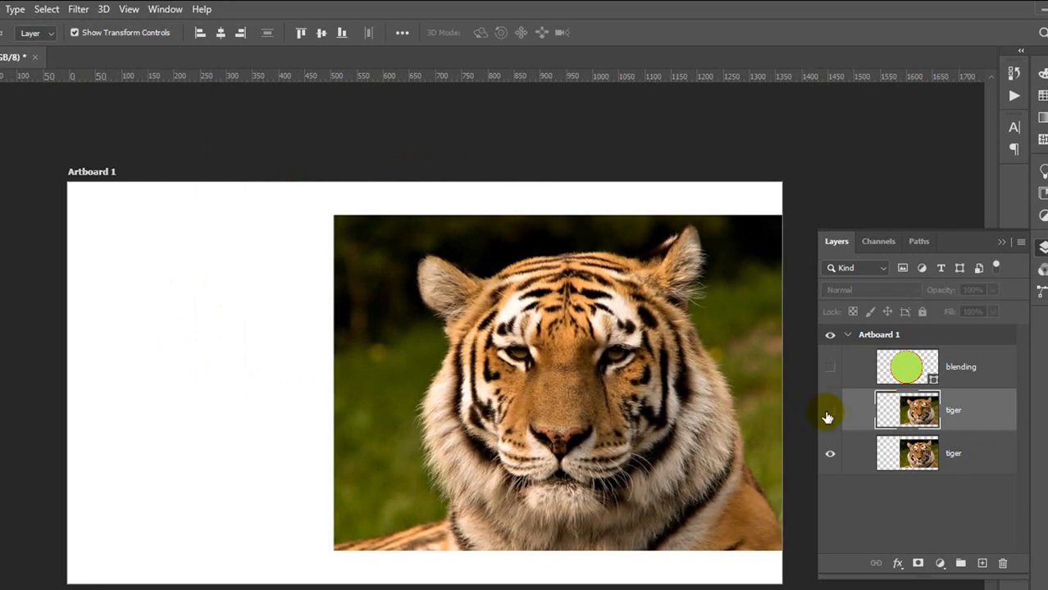
{"action": "left_click", "coordinate": [829, 413]}
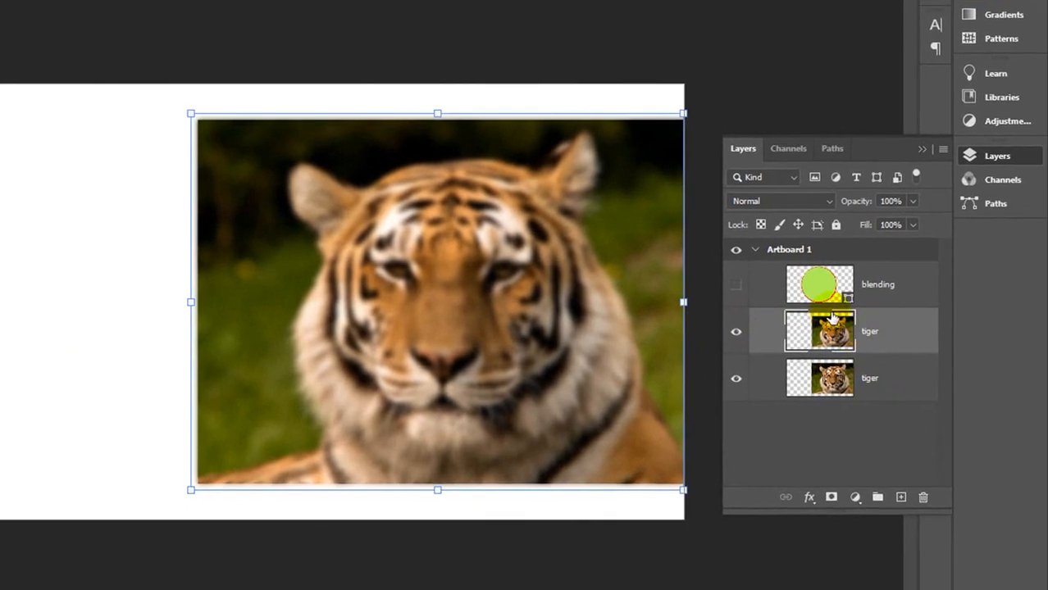
Step: Set the blurred tiger layer's blend mode to Soft Light and lower its opacity to 45%
{"action": "left_click", "coordinate": [826, 201]}
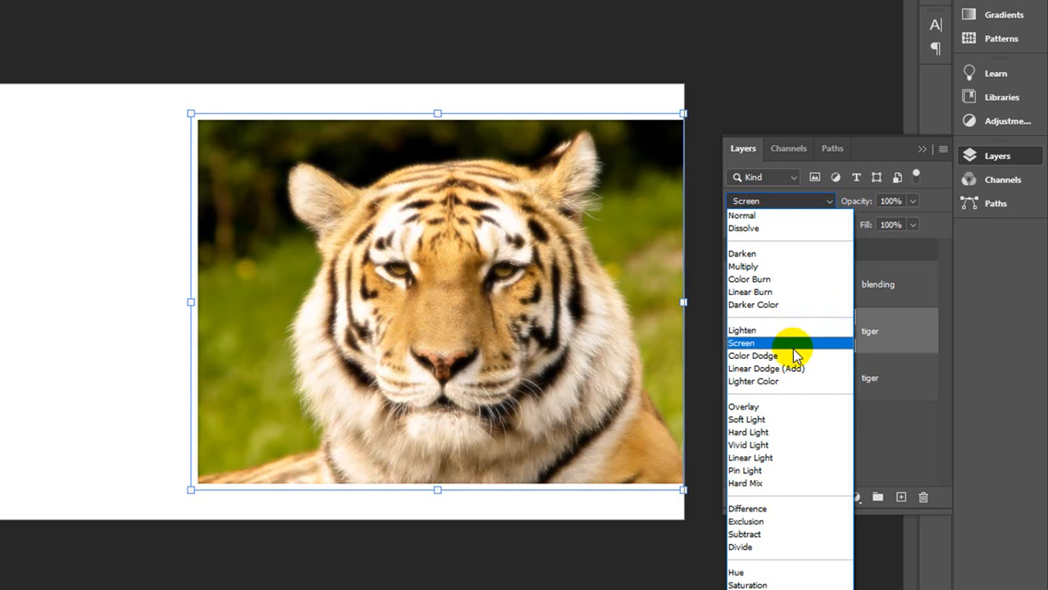
{"action": "left_click", "coordinate": [766, 421]}
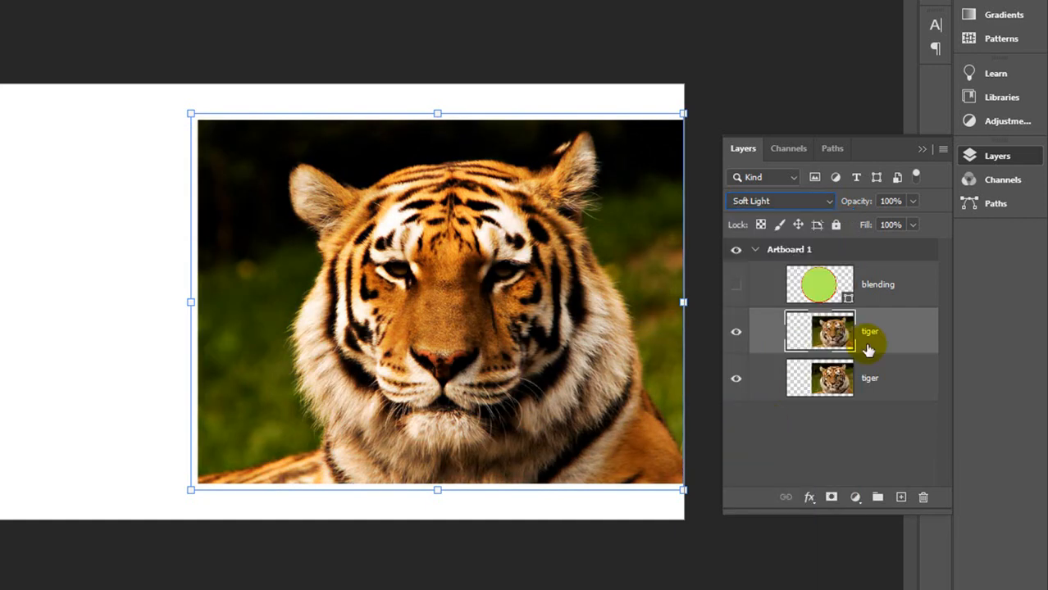
{"action": "left_click", "coordinate": [914, 201]}
{"action": "left_click_drag", "start_coordinate": [905, 223], "coordinate": [871, 222]}
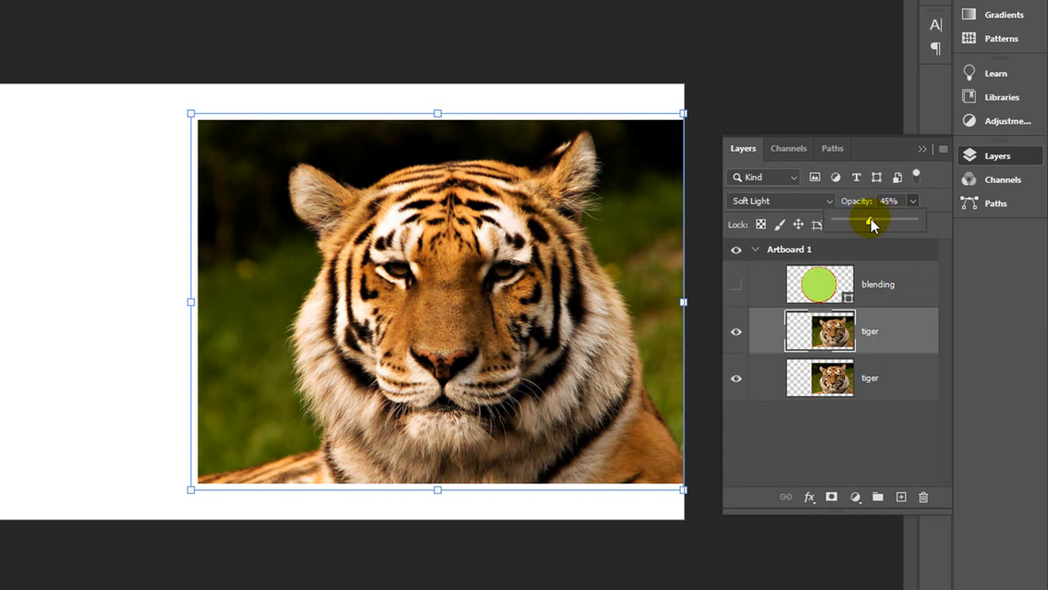
Step: Toggle the blurred tiger layer's visibility to compare the effect, and raise its opacity to 60%
{"action": "left_click", "coordinate": [736, 332]}
{"action": "left_click", "coordinate": [737, 332]}
{"action": "left_click", "coordinate": [736, 332]}
{"action": "left_click", "coordinate": [736, 332]}
{"action": "left_click", "coordinate": [736, 332]}
{"action": "left_click", "coordinate": [913, 204]}
{"action": "left_click_drag", "start_coordinate": [896, 221], "coordinate": [910, 222]}
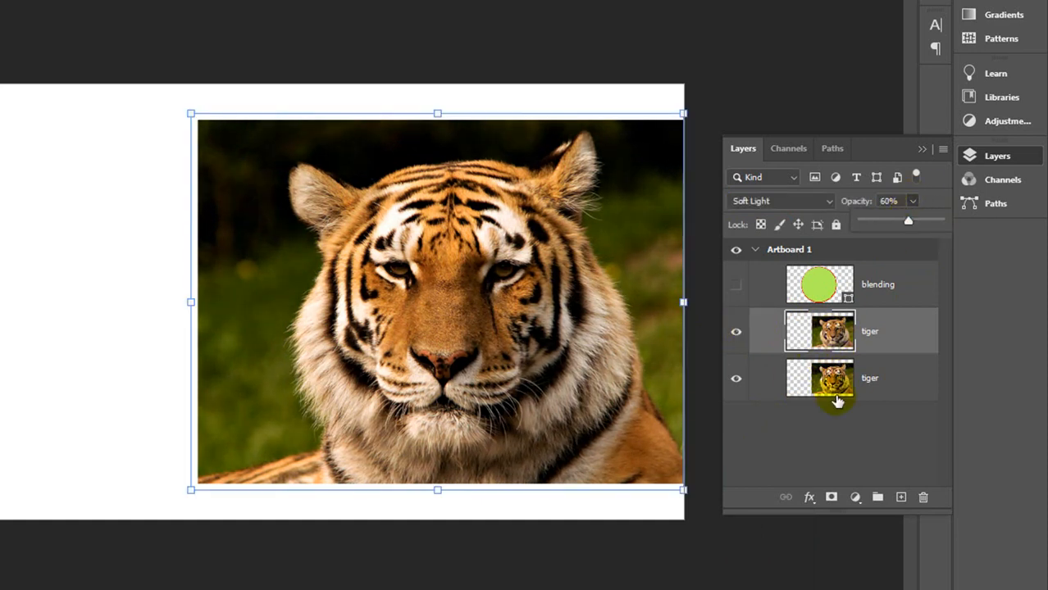
Step: Change the blurred tiger layer's blend mode to Overlay and toggle its visibility to compare before and after
{"action": "left_click", "coordinate": [829, 201]}
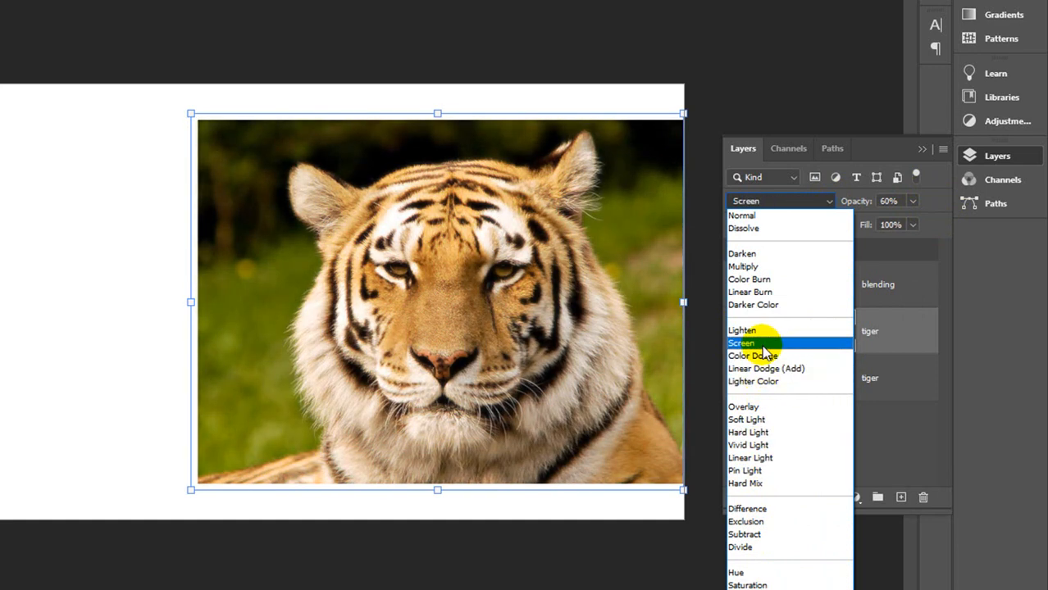
{"action": "left_click", "coordinate": [773, 406]}
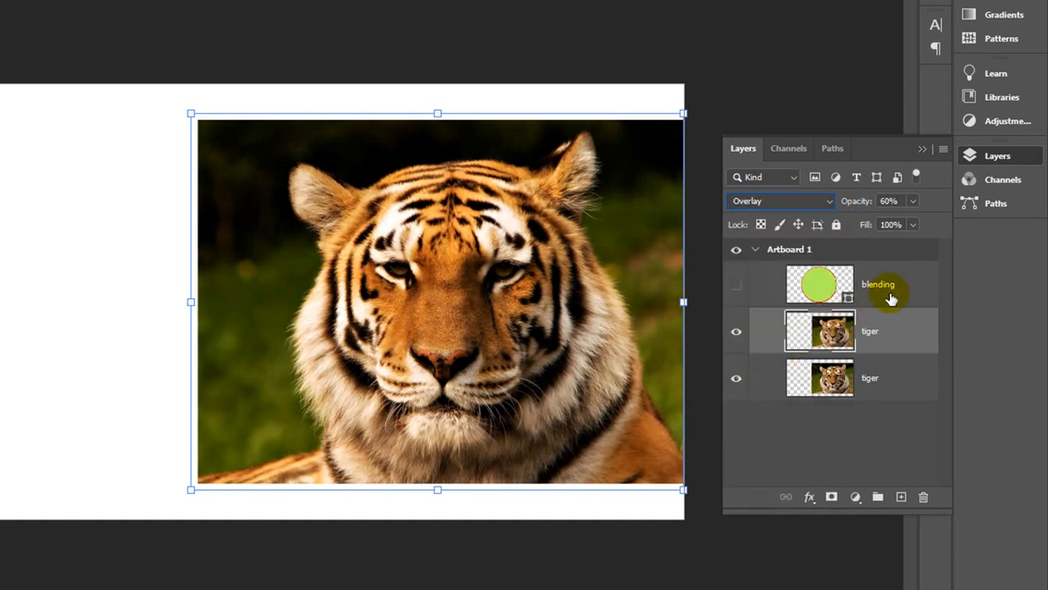
{"action": "left_click", "coordinate": [737, 334]}
{"action": "left_click", "coordinate": [737, 334]}
{"action": "left_click", "coordinate": [738, 335]}
{"action": "left_click", "coordinate": [738, 335]}
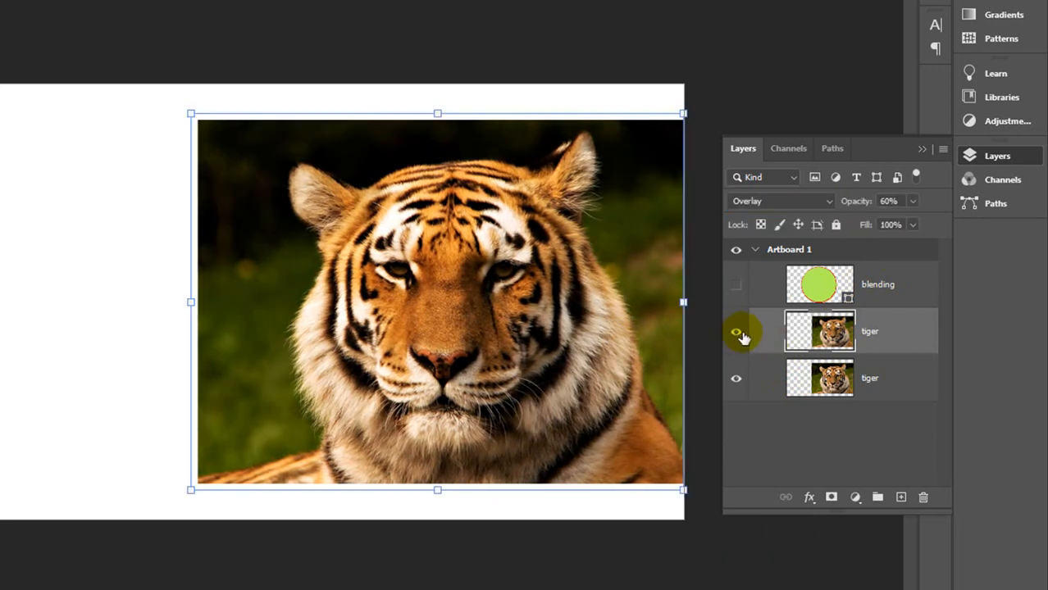